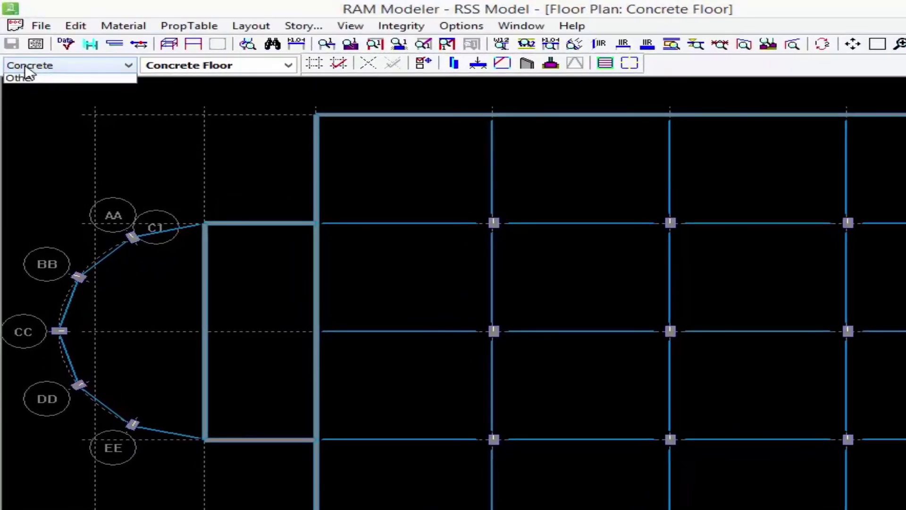
- Set the working material to Steel and display the Steel Floor plan
click(27, 70)
click(24, 76)
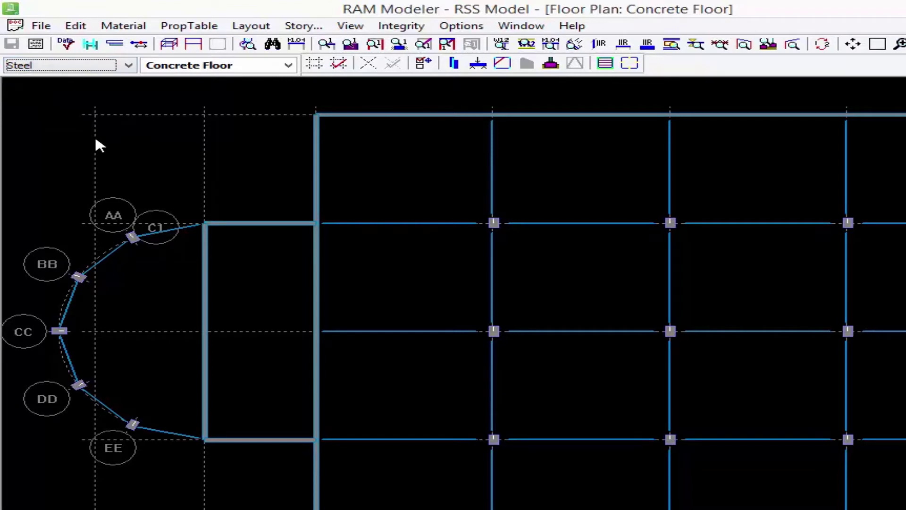
click(198, 67)
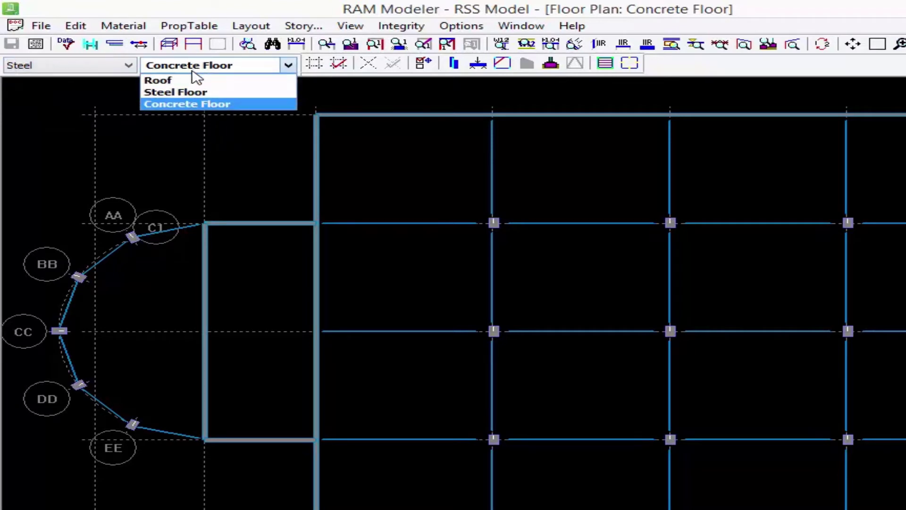
click(182, 92)
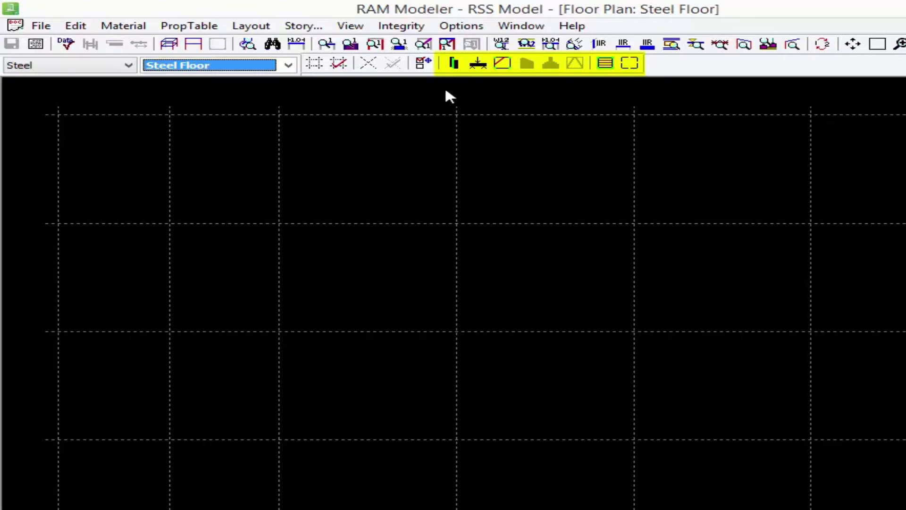
- Switch the Steel Floor plan into column layout mode
click(454, 64)
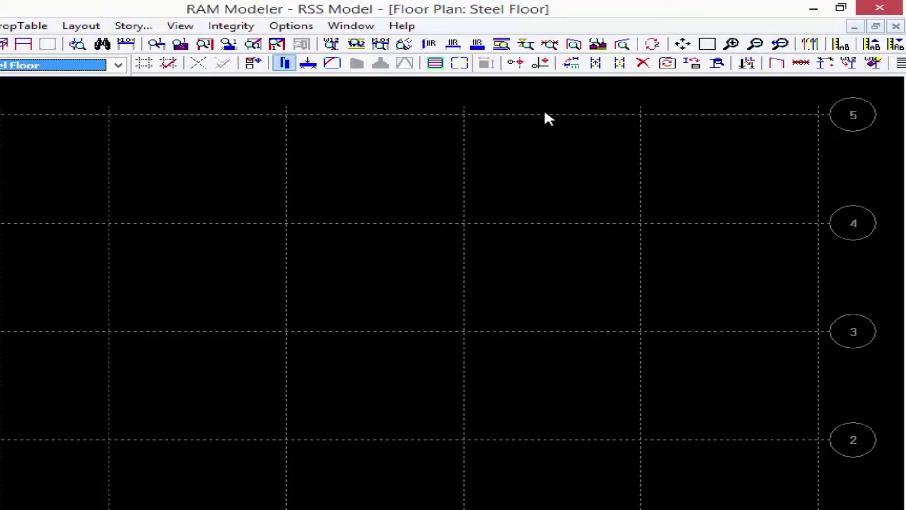
- Open the Add Steel Column On-Grid Mode dialog
click(515, 62)
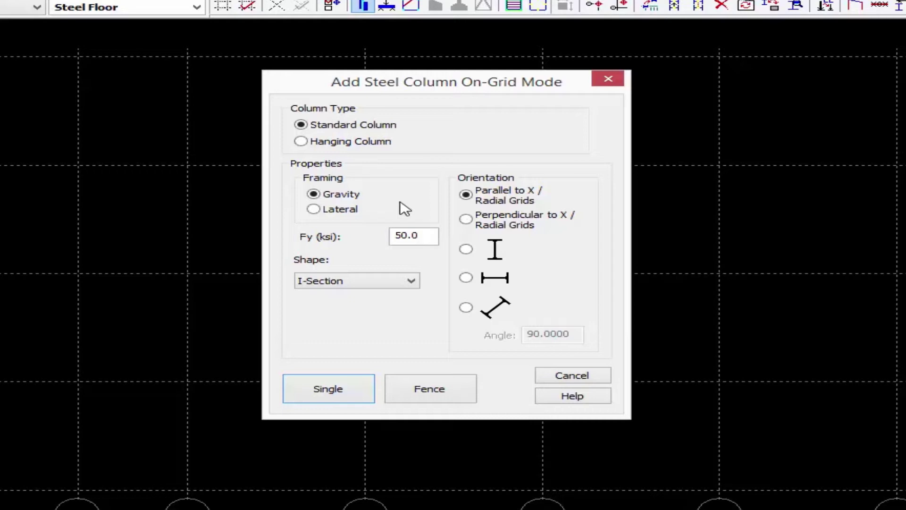
- Keep I-Section gravity columns and choose Fence placement
click(396, 283)
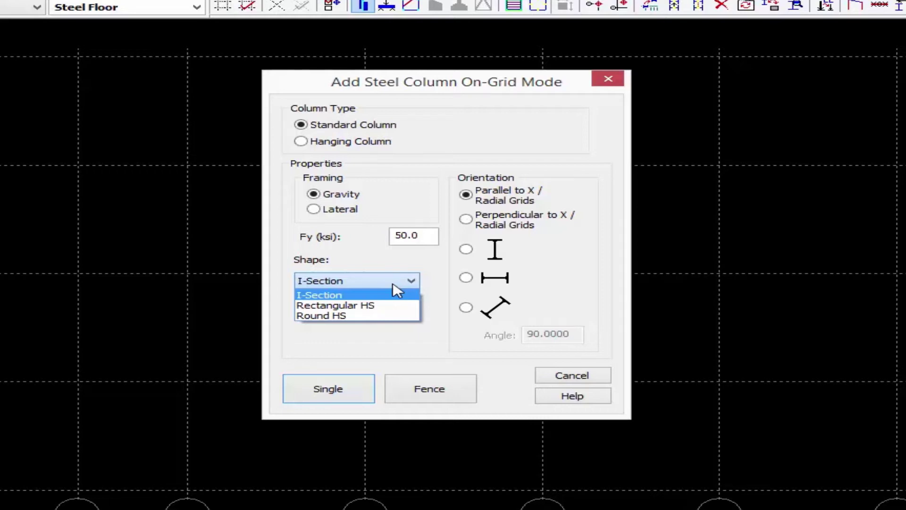
click(387, 296)
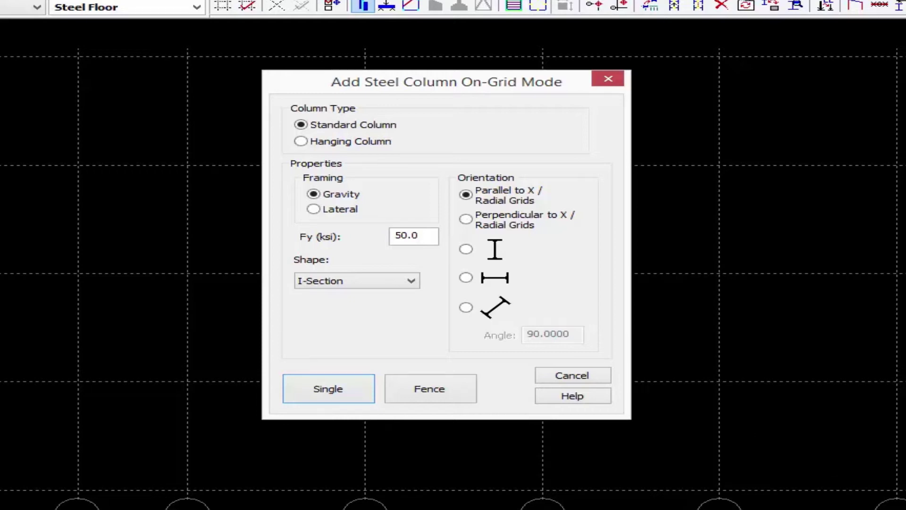
click(706, 431)
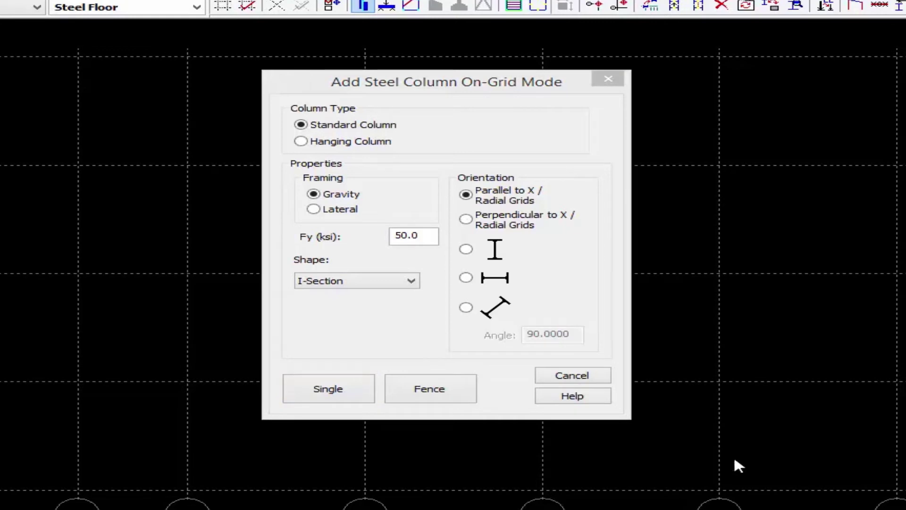
click(419, 395)
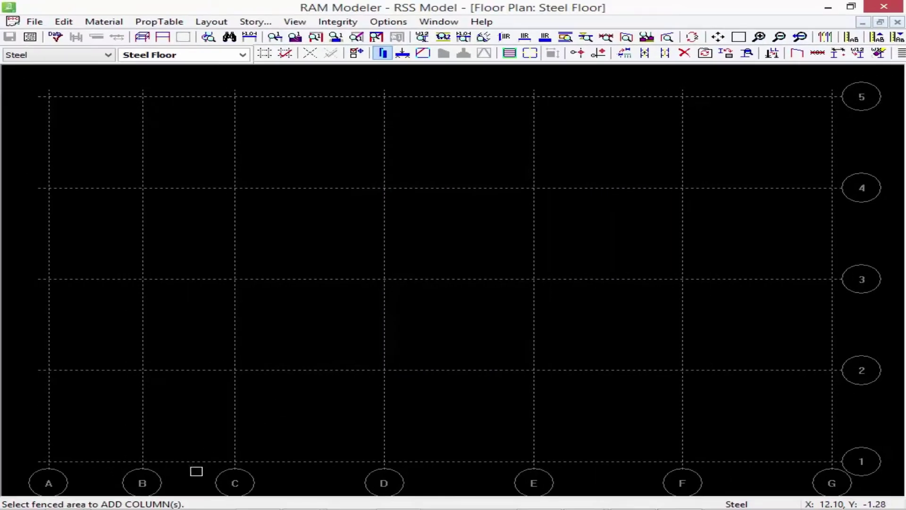
- Fence grid C-1 to G-5 to add columns, then reopen the column dialog
drag(194, 478, 863, 80)
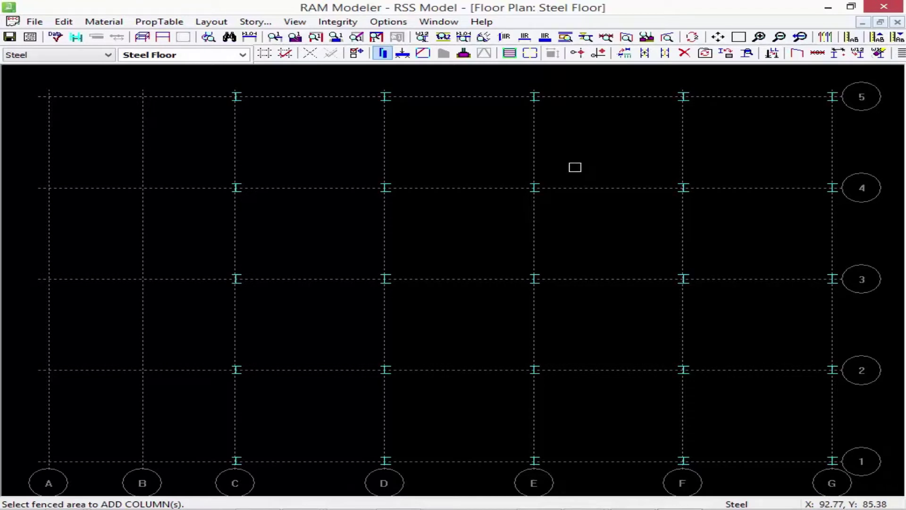
right_click(493, 160)
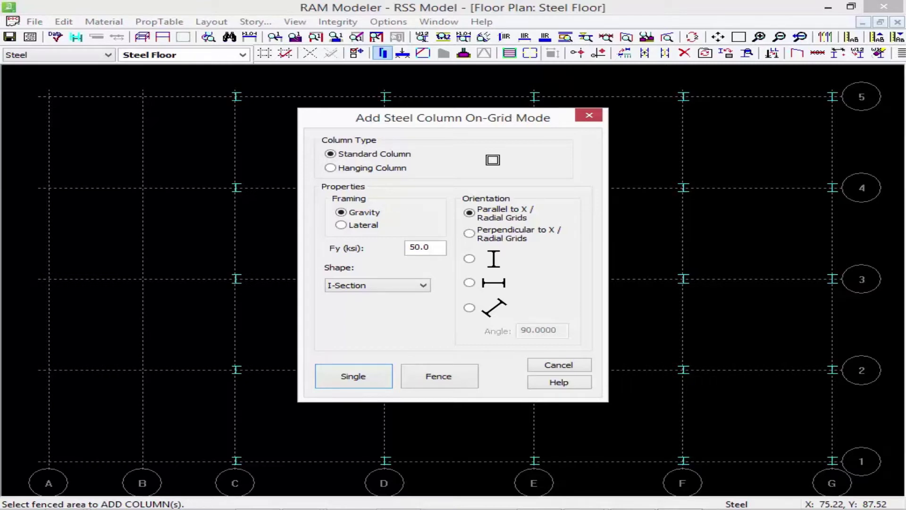
- Place single Rectangular HS columns with Fy 46 at B-2 and B-3
click(374, 285)
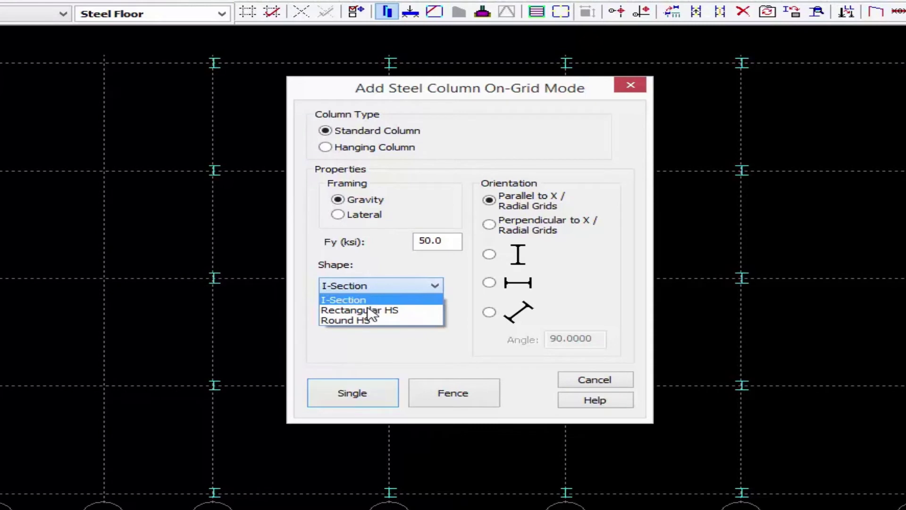
click(363, 310)
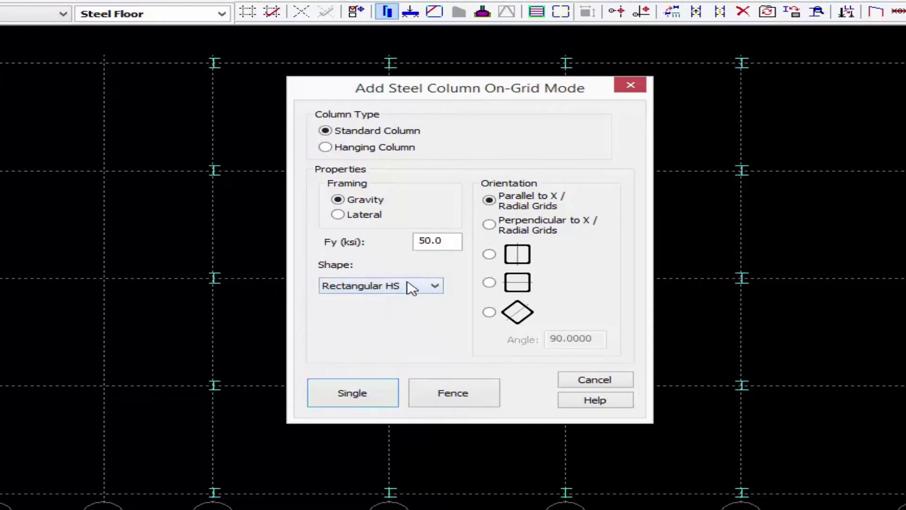
drag(454, 240, 336, 239)
text(46)
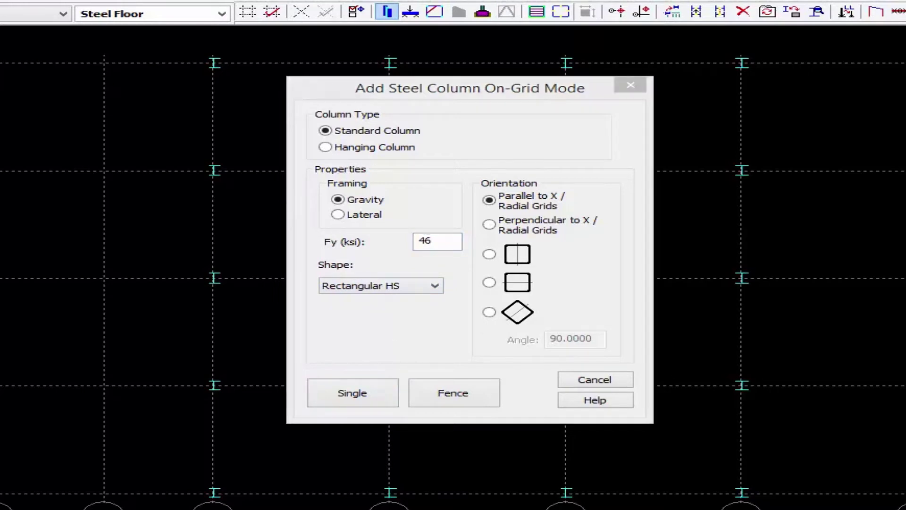
click(337, 392)
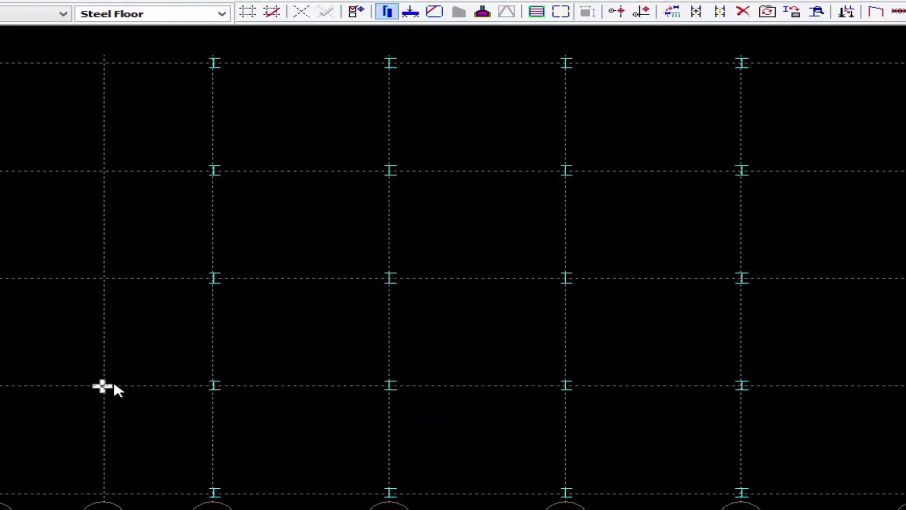
click(146, 330)
click(151, 268)
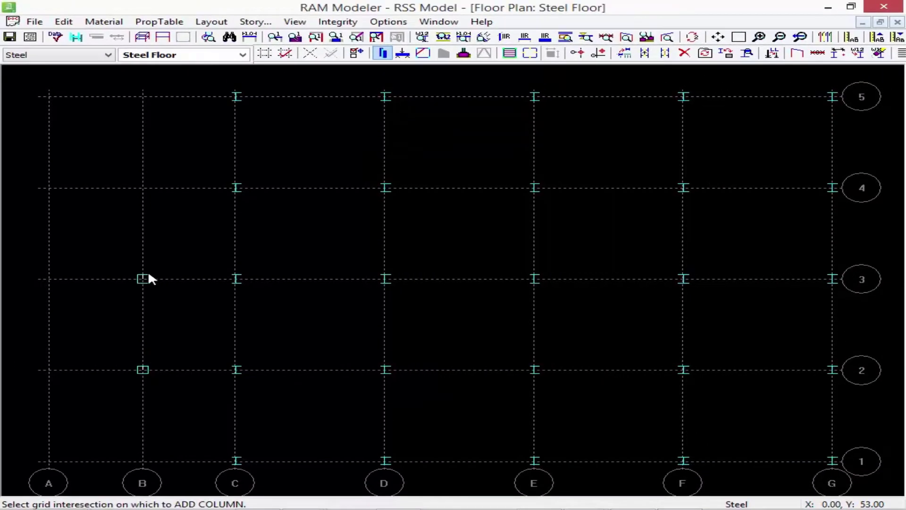
- Dismiss the overlapping-column warning and add another Rectangular HS column at B-4
click(149, 270)
click(630, 290)
click(831, 371)
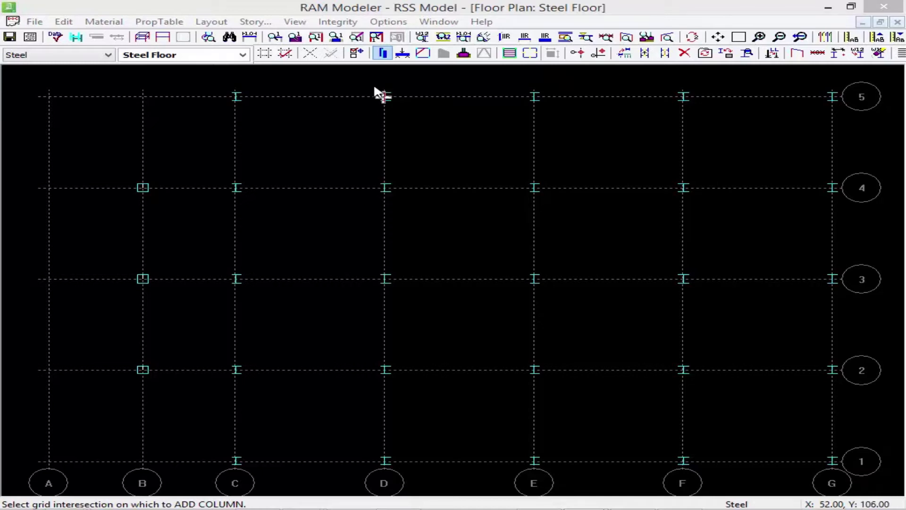
- Switch to beam layout and open the Add Steel Beam On-Grid Mode dialog
click(393, 63)
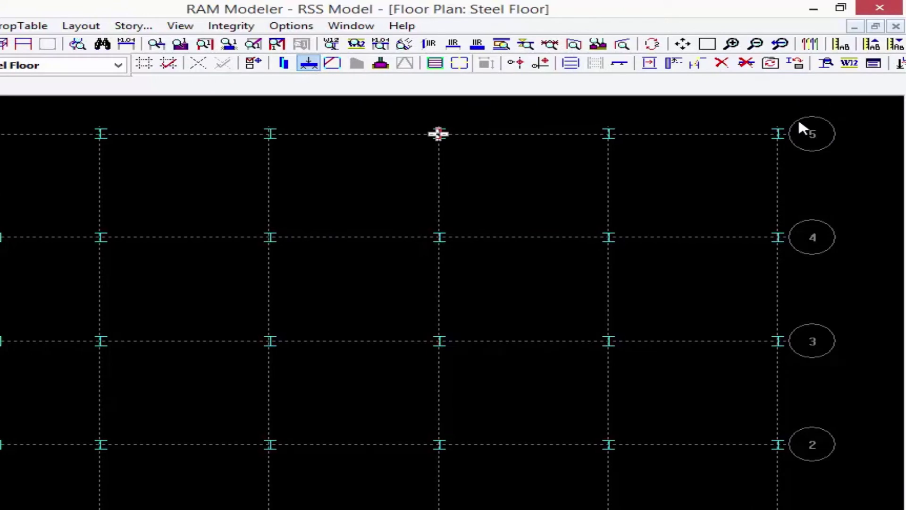
click(523, 67)
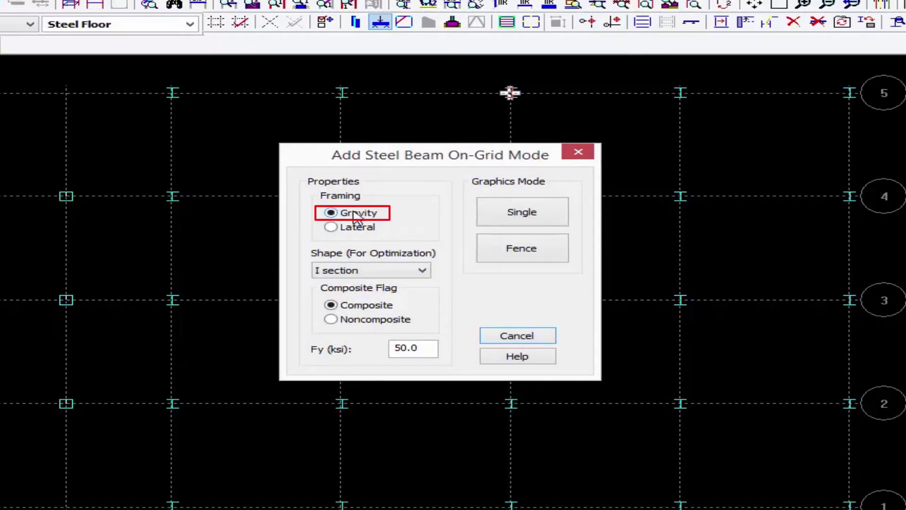
- Keep composite gravity I-section beams at Fy 50.0 and choose Fence placement
click(383, 271)
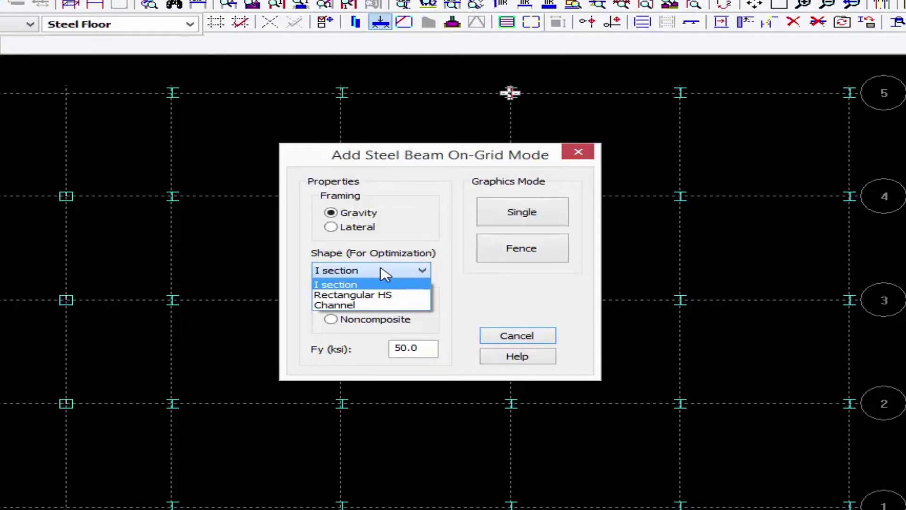
key(Escape)
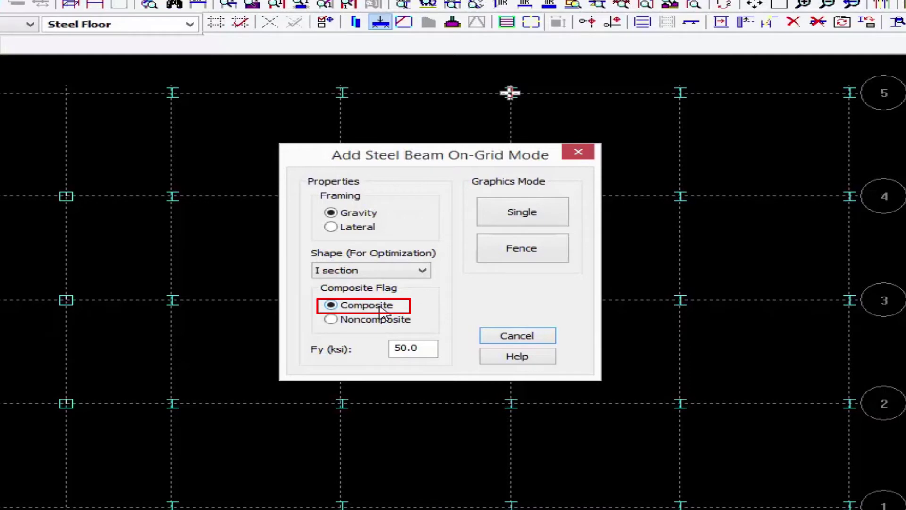
click(426, 347)
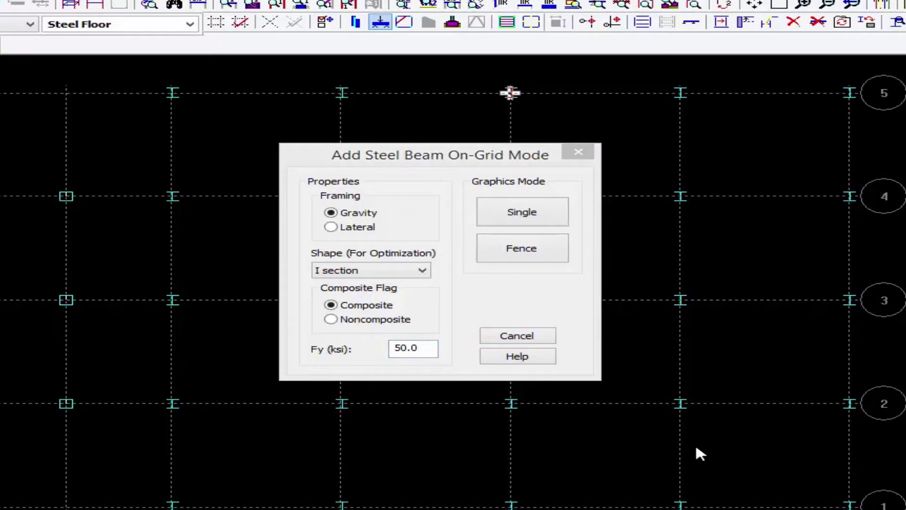
click(496, 250)
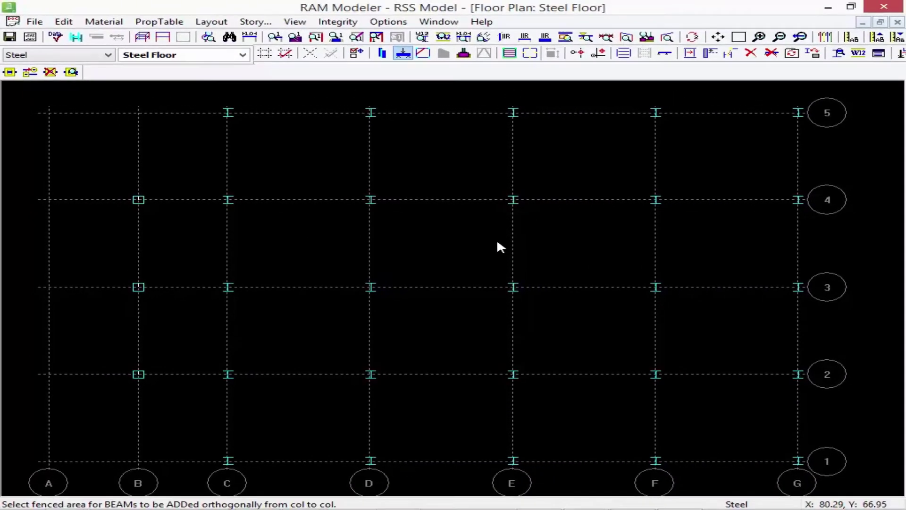
- Fence G-1 to C-5 to add beams column to column, then reopen the beam dialog
drag(824, 480, 197, 94)
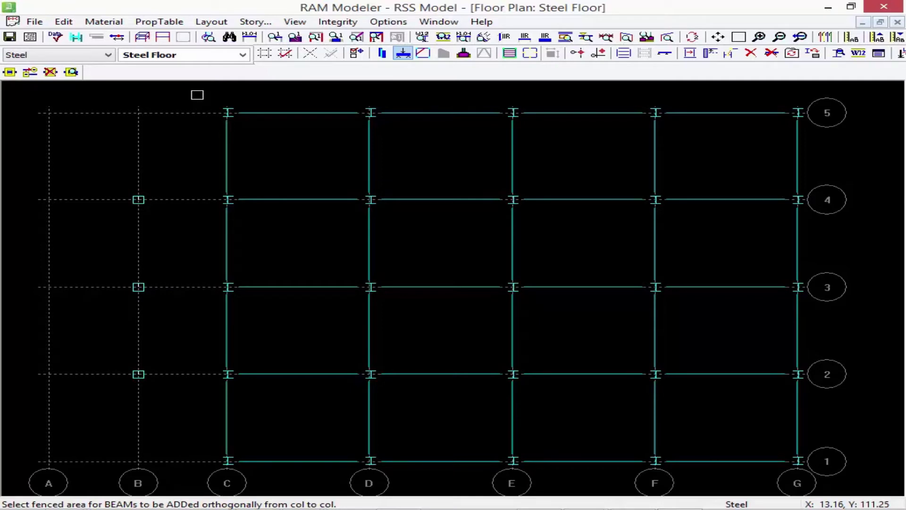
right_click(751, 242)
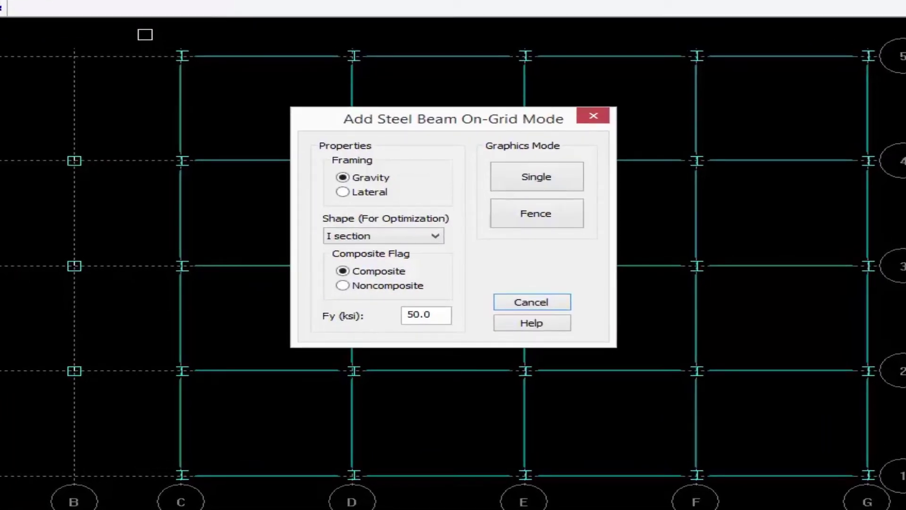
- Set the on-grid beam shape to Rectangular HS with Fy 46
click(364, 236)
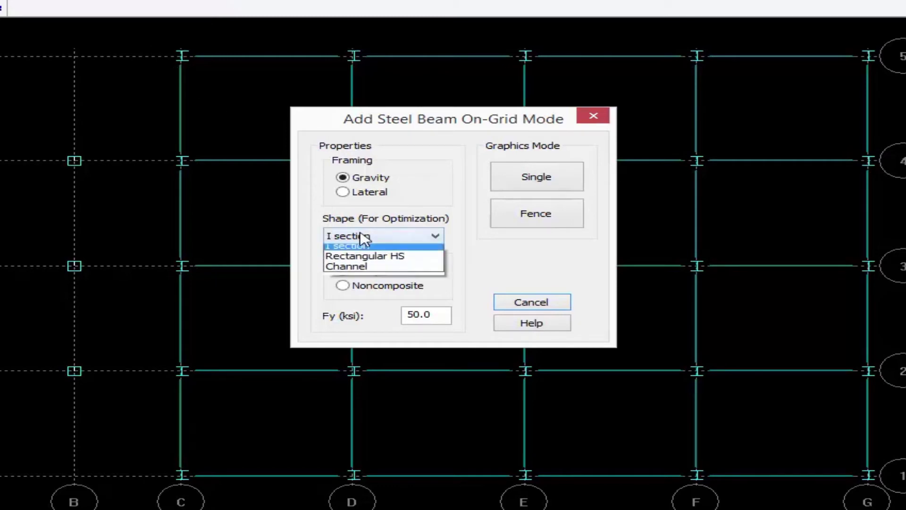
click(366, 260)
drag(431, 314, 350, 310)
text(46)
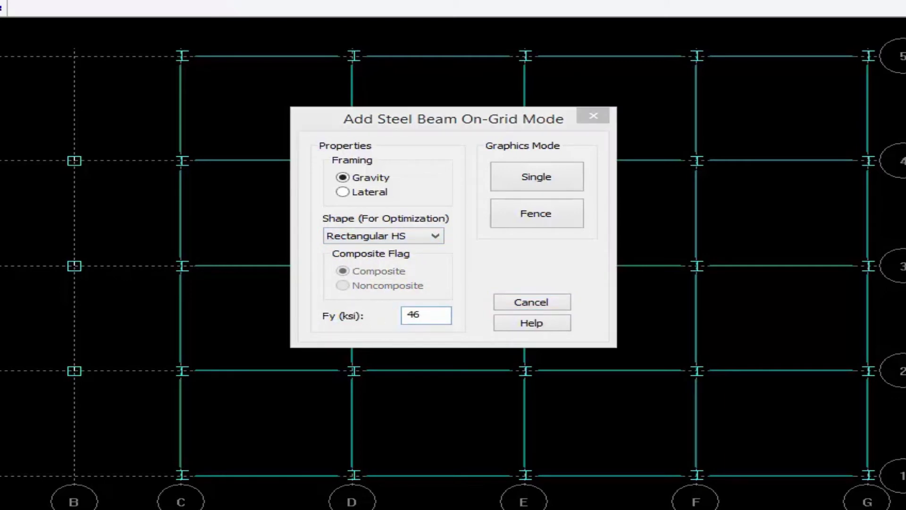
- In Single mode, add beams from C-4 to B-4 and from B-3 to C-3
click(524, 188)
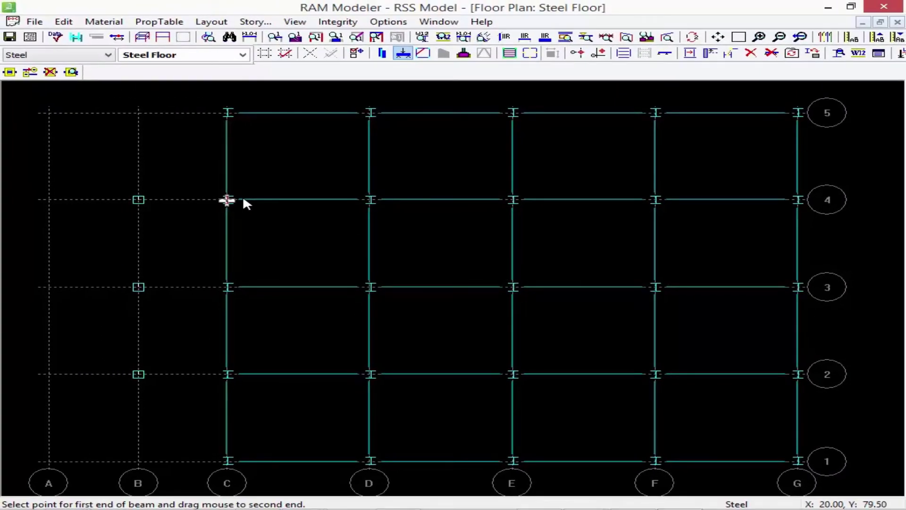
mouse_move(234, 200)
mouse_down()
mouse_move(153, 261)
mouse_move(133, 173)
mouse_move(140, 269)
mouse_move(131, 388)
mouse_move(222, 376)
mouse_up()
drag(138, 287, 224, 288)
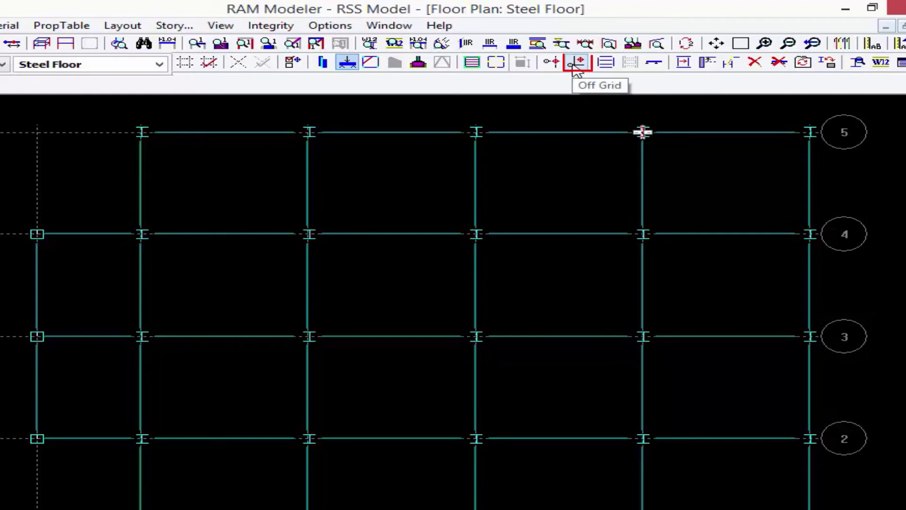
- Set off-grid beam placement to Parallel-To-Beam with a 10 ft offset
click(576, 62)
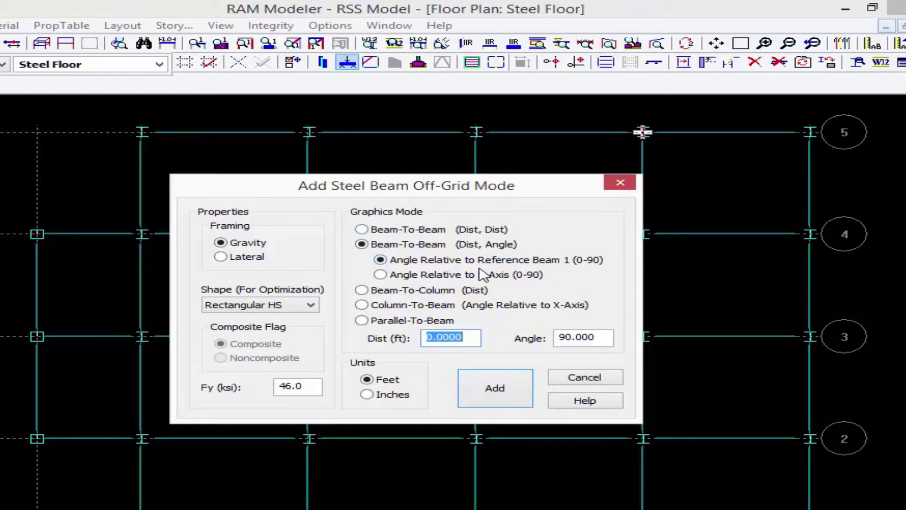
click(361, 321)
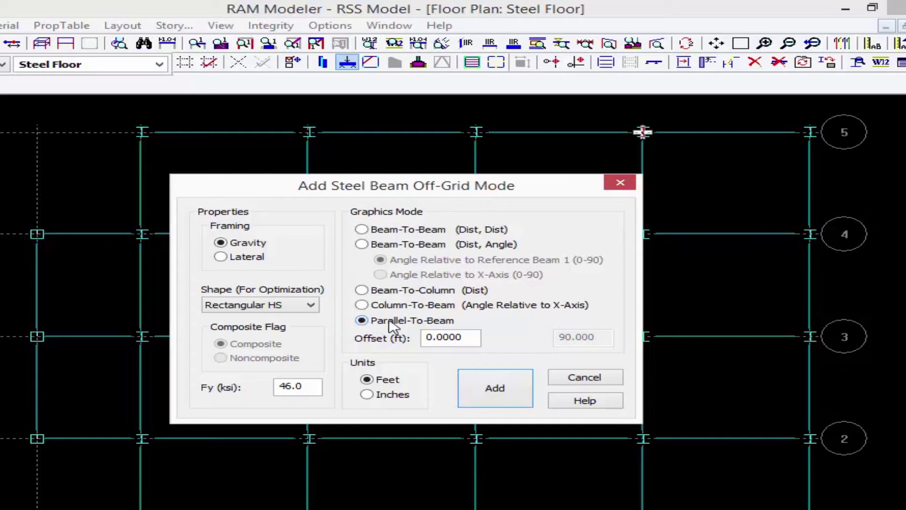
double_click(437, 336)
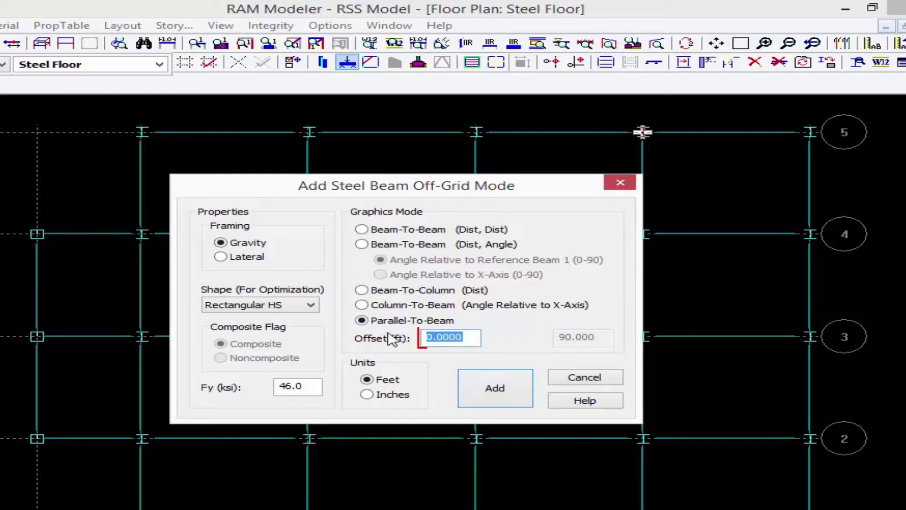
text(10)
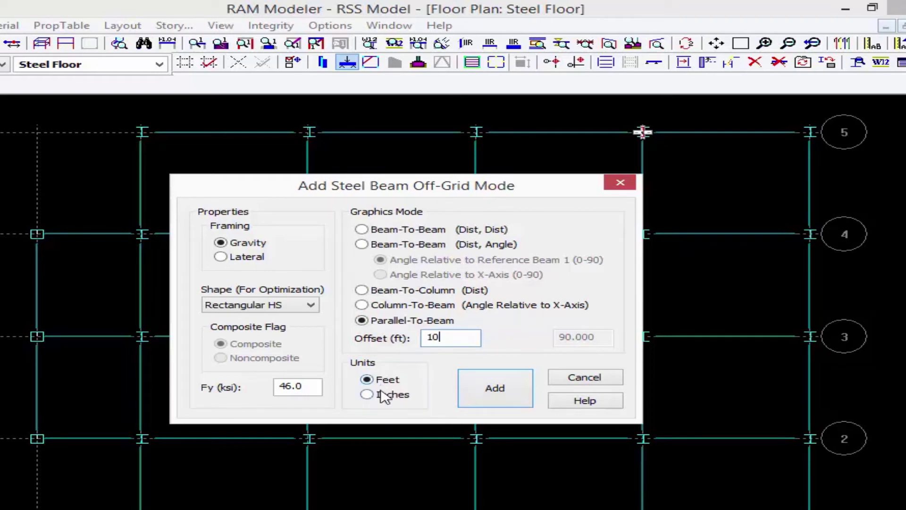
click(477, 394)
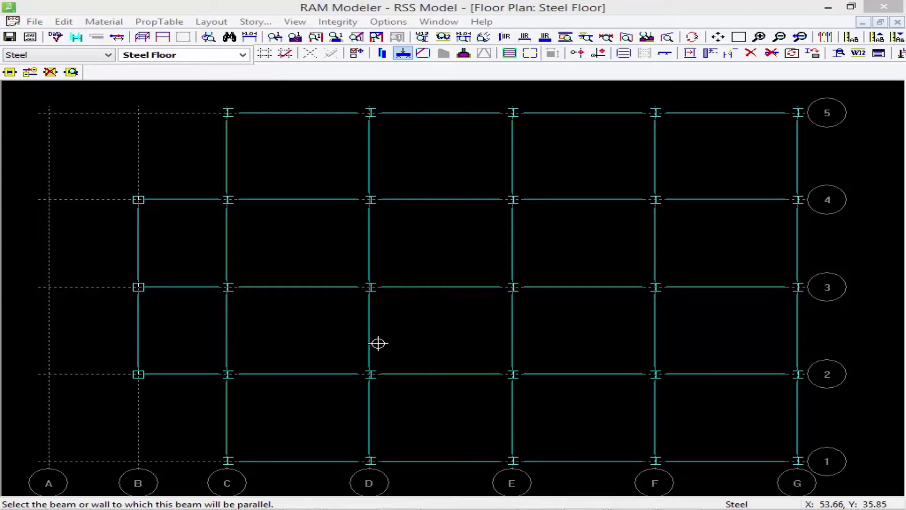
- Place a beam parallel to the grid D beam, offset 10 ft into the D–E bay
click(368, 330)
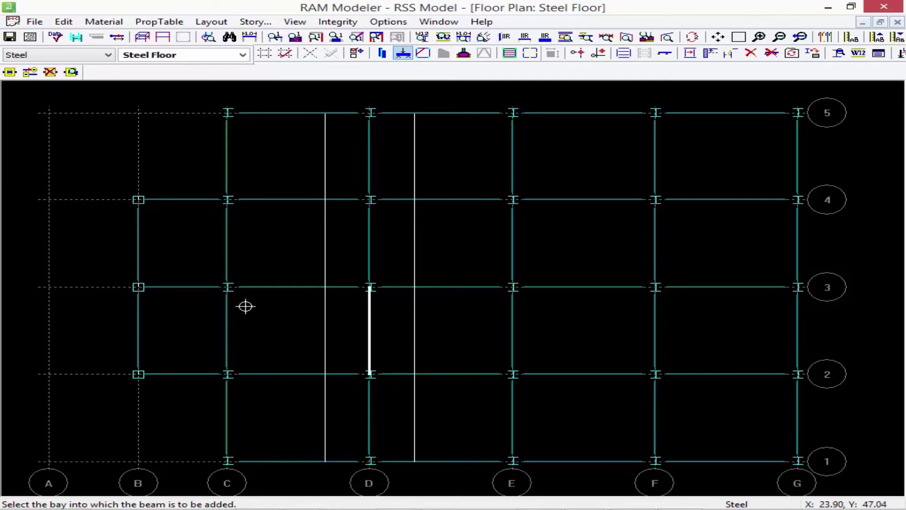
click(416, 332)
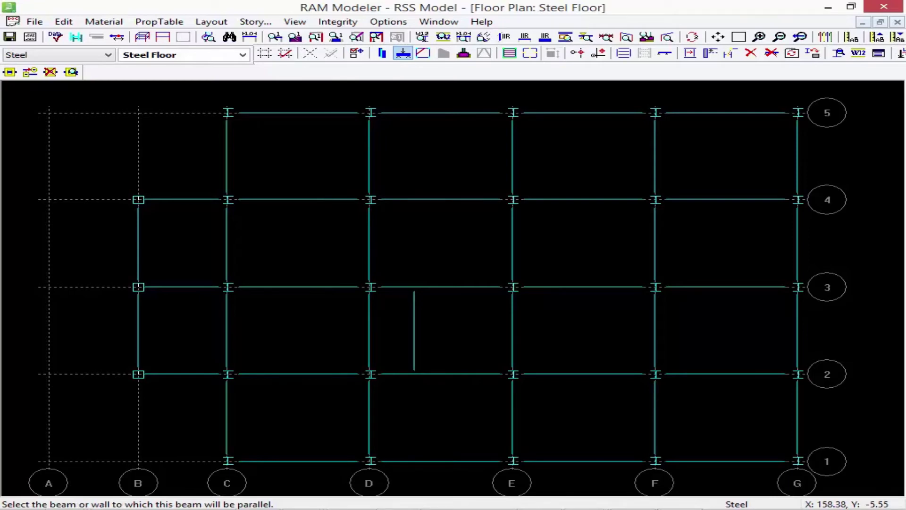
- Set off-grid mode to Beam-To-Beam, 8 ft distance, 90° relative to the X-axis
right_click(420, 257)
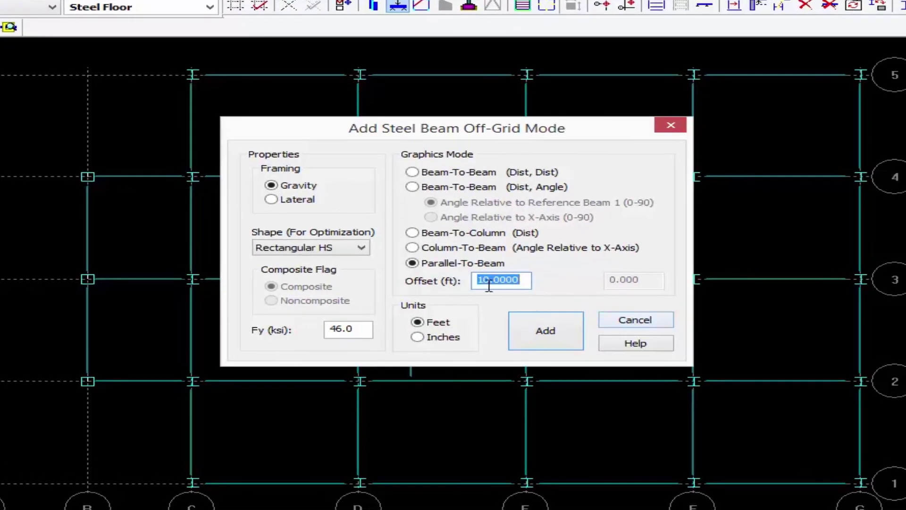
click(410, 187)
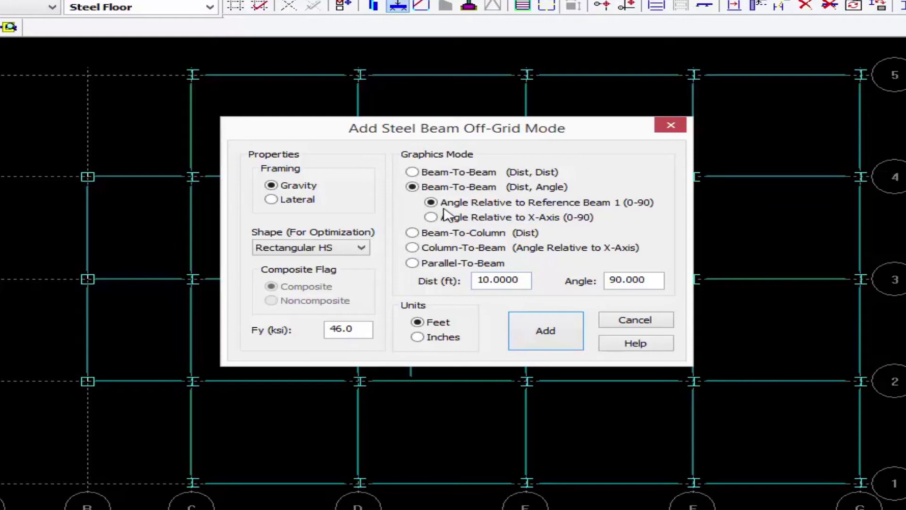
click(496, 218)
click(647, 284)
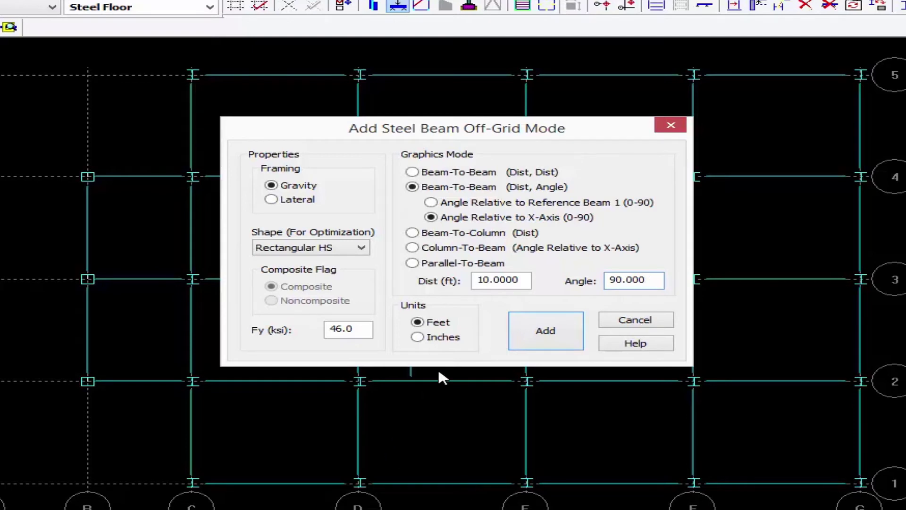
drag(521, 280, 443, 279)
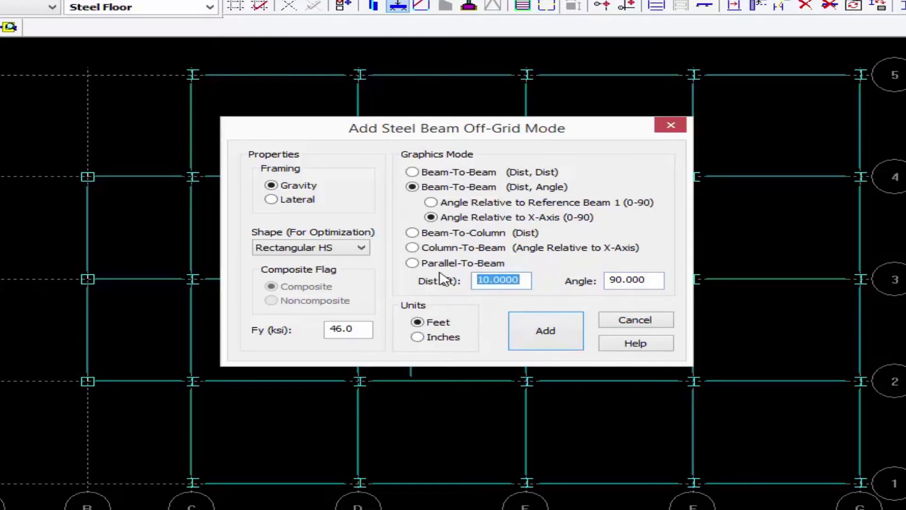
text(8)
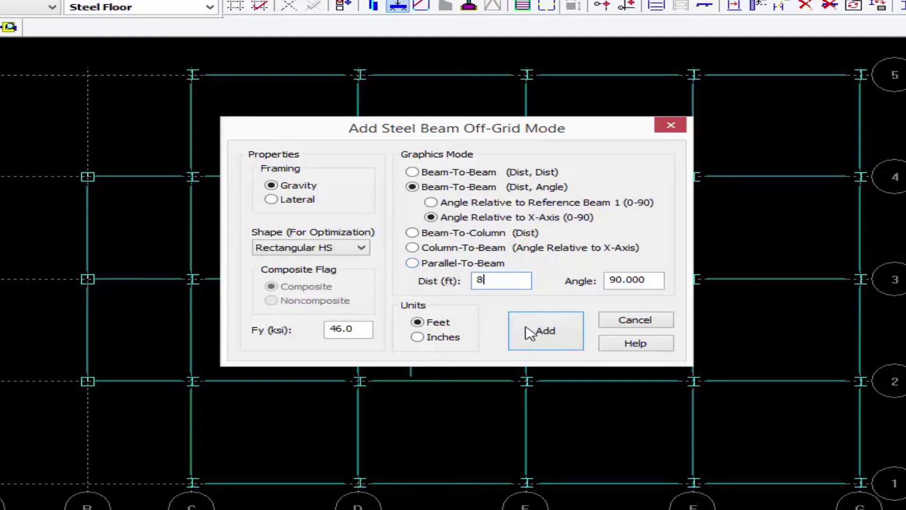
click(547, 339)
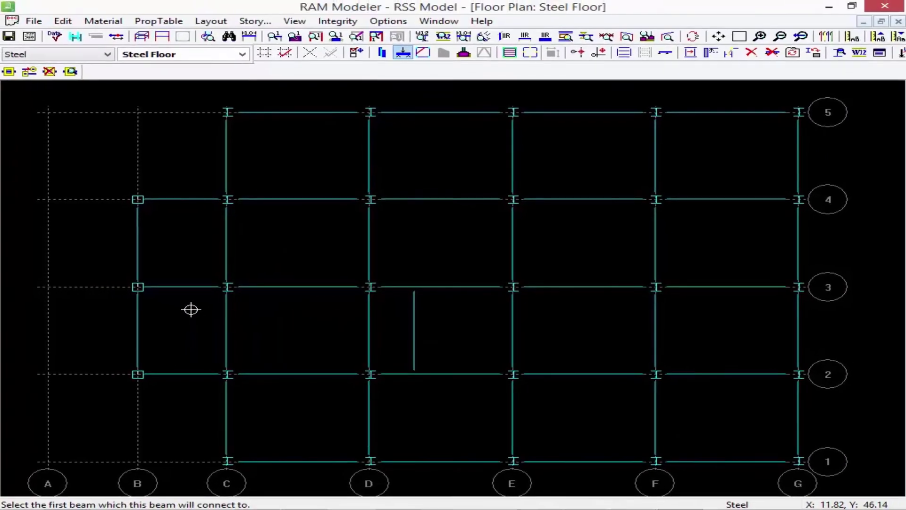
- Add a beam 8 ft from grid C, from the line 3 B–C beam down toward line 2
click(186, 287)
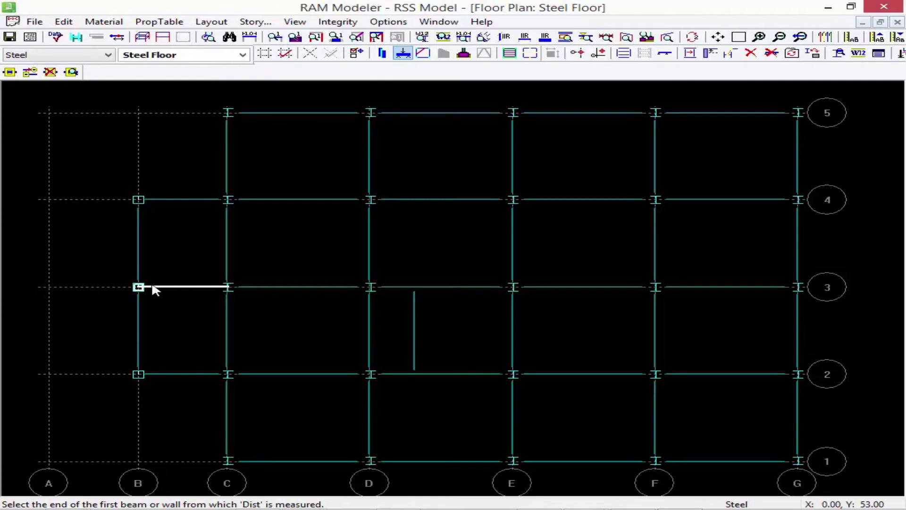
click(198, 288)
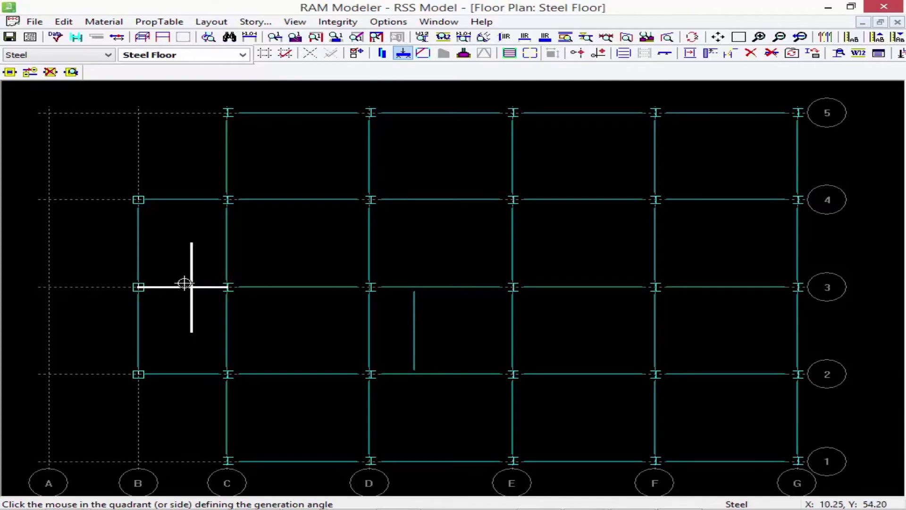
click(191, 307)
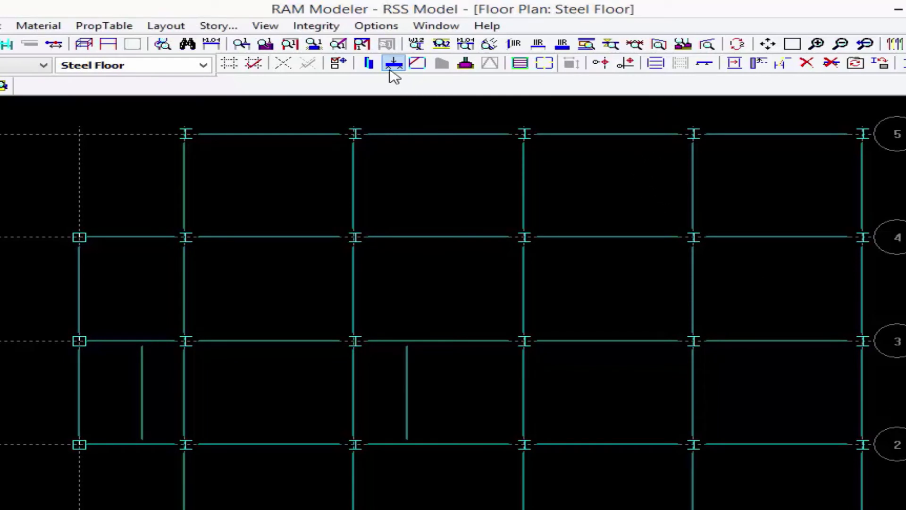
- Set beam generation to I section beams with 4 equal spaces per beam
click(654, 64)
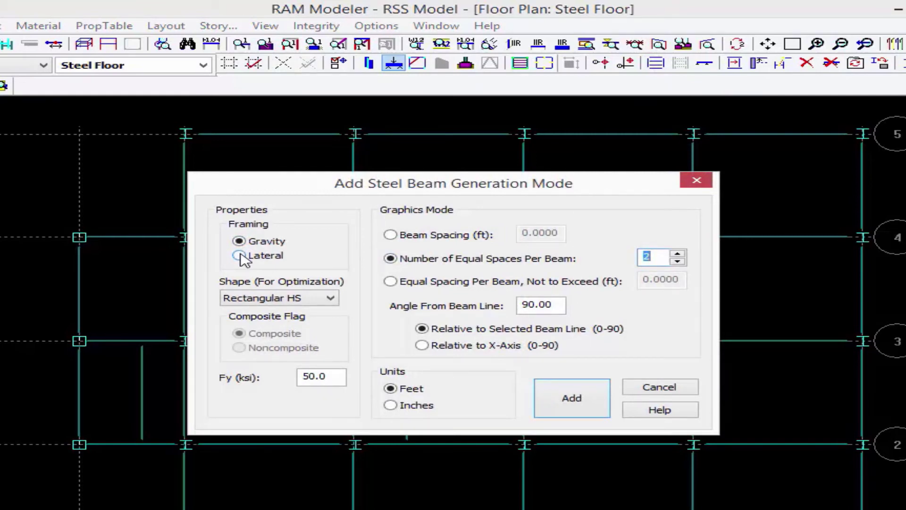
click(247, 299)
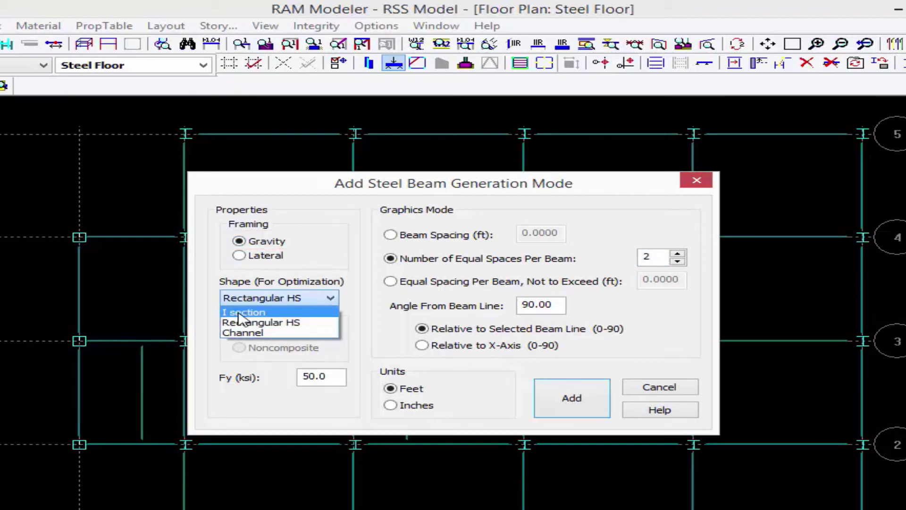
click(239, 312)
click(332, 377)
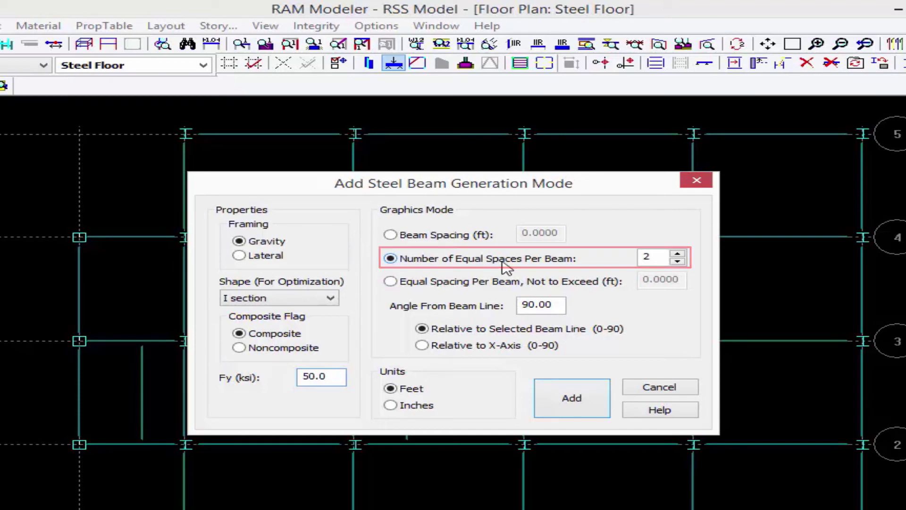
click(679, 254)
click(678, 253)
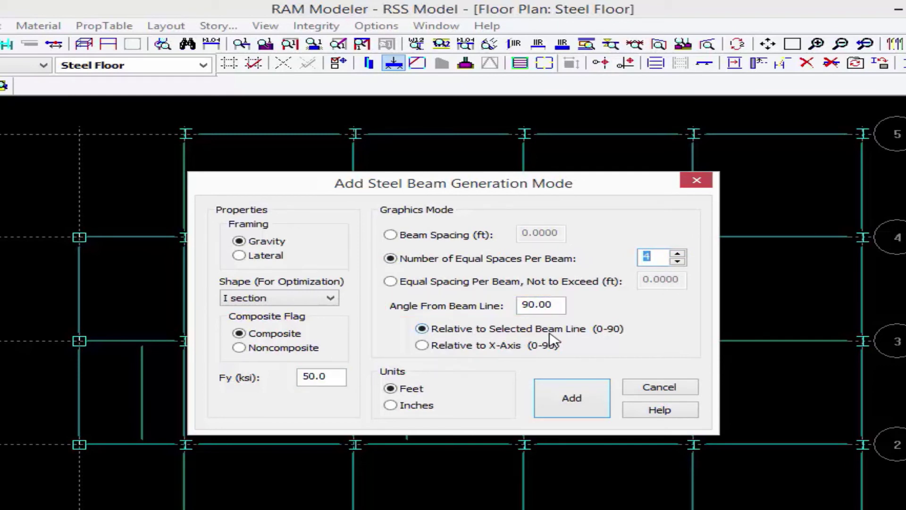
click(558, 398)
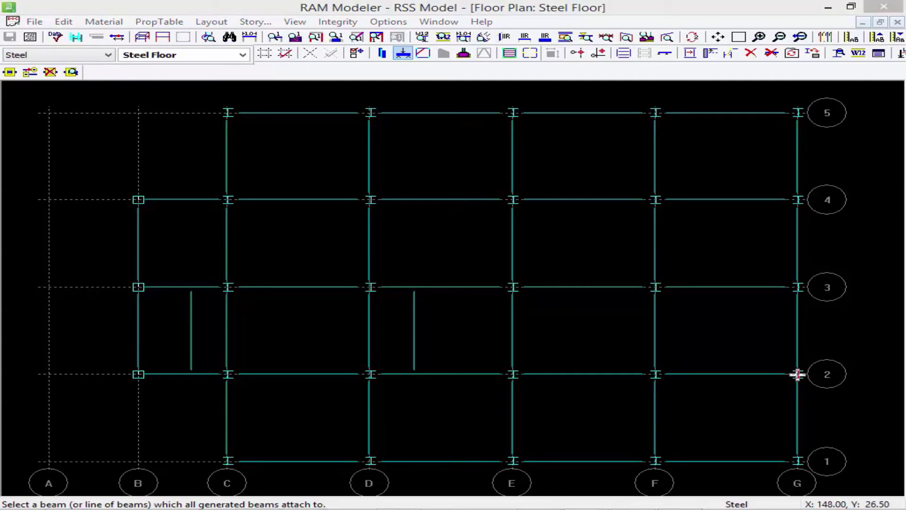
- Generate infill beams in the C–D bay from grid C and the D–E bays from grid E
click(232, 437)
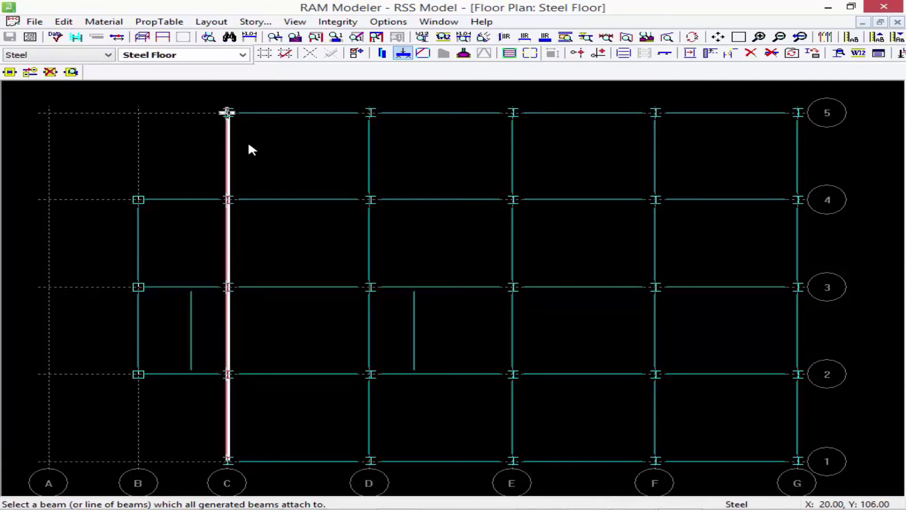
click(226, 113)
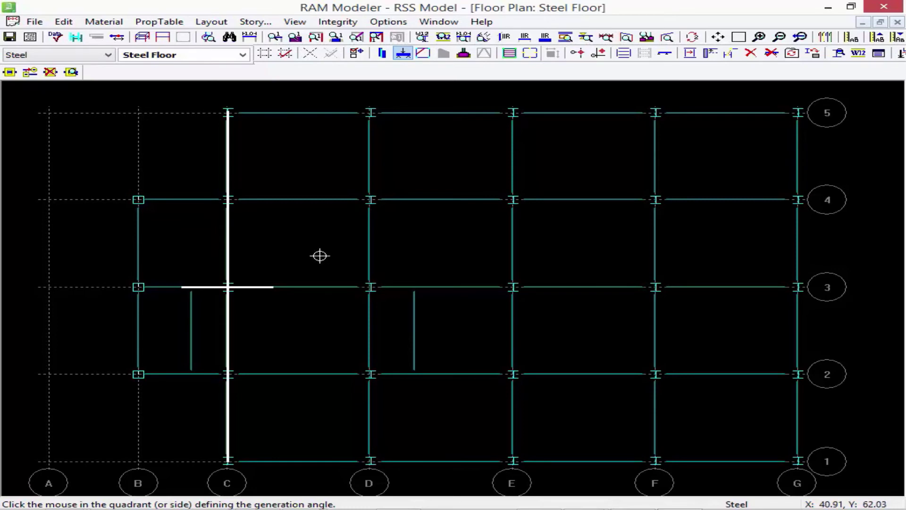
click(310, 243)
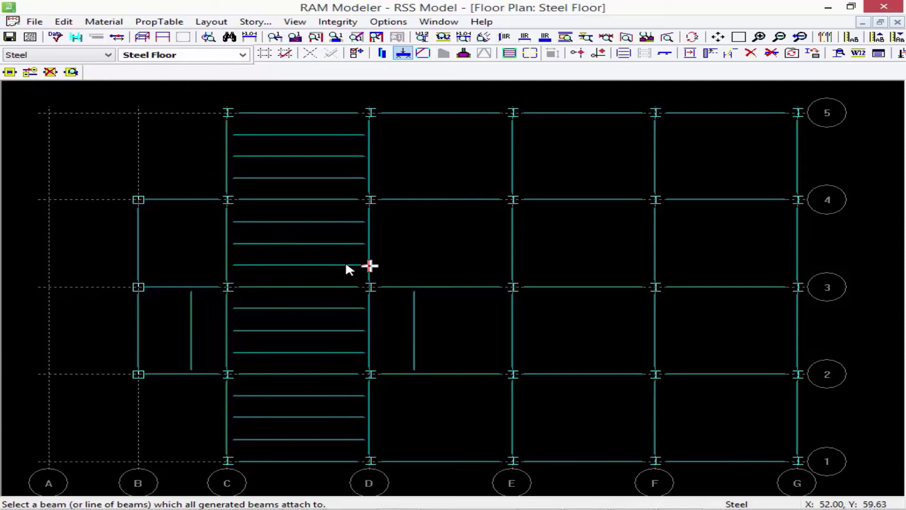
click(512, 112)
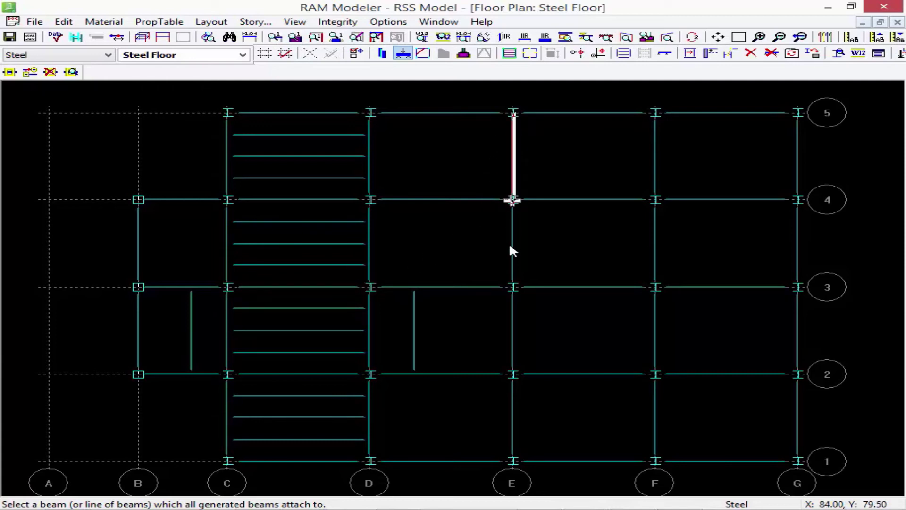
click(512, 462)
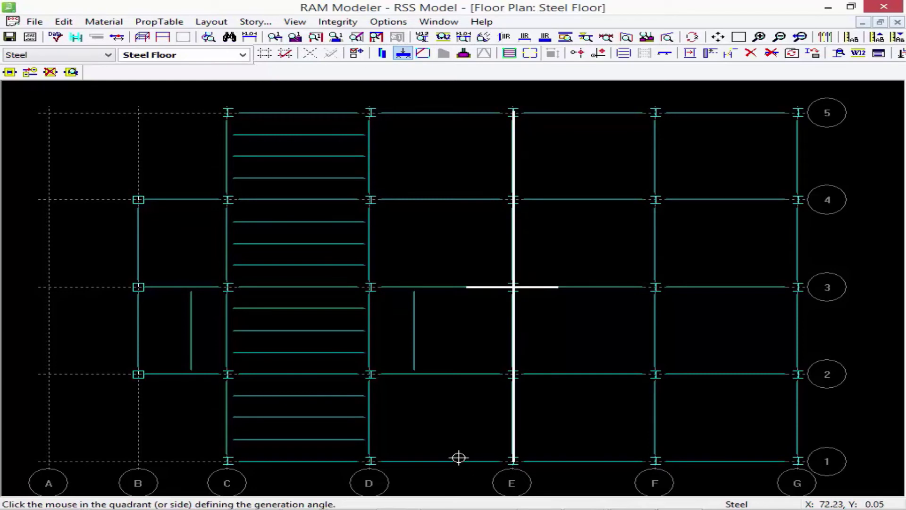
click(443, 329)
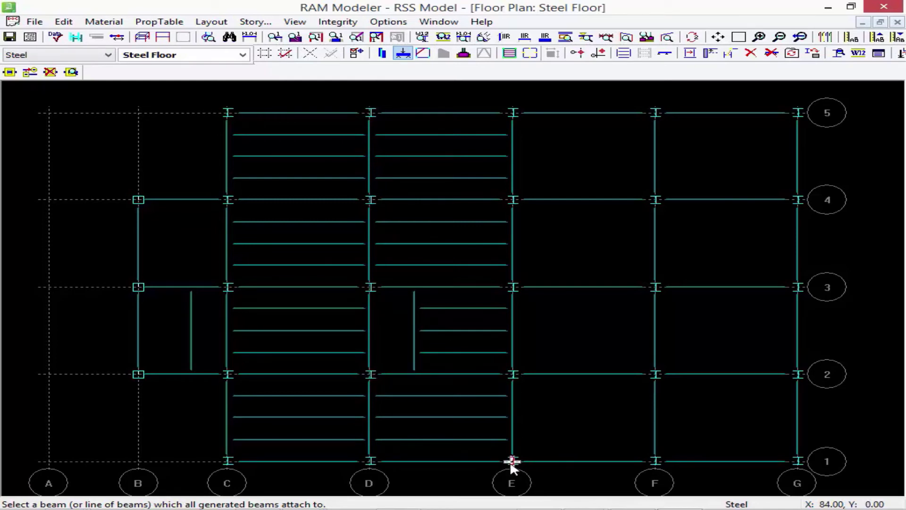
- Generate infill beams in the E–F and F–G bays from the grid E and F lines
drag(512, 462, 523, 114)
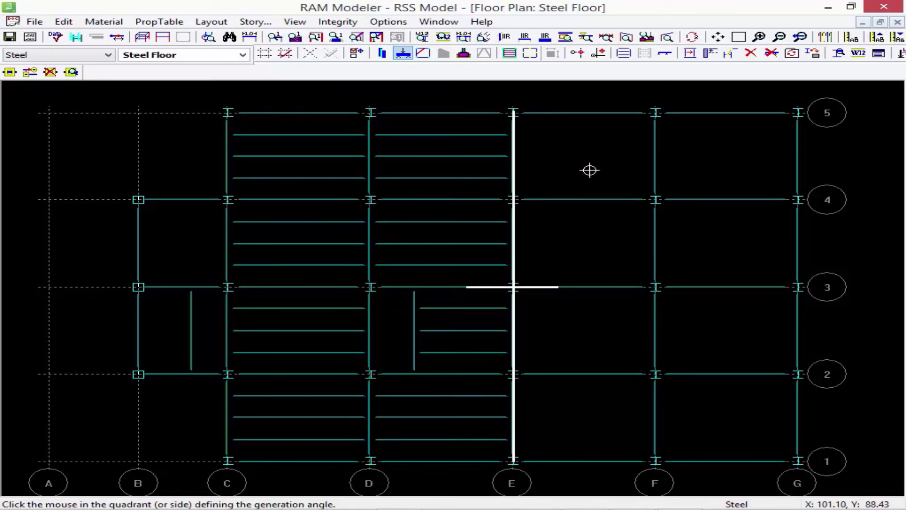
click(590, 170)
drag(656, 463, 649, 116)
click(715, 235)
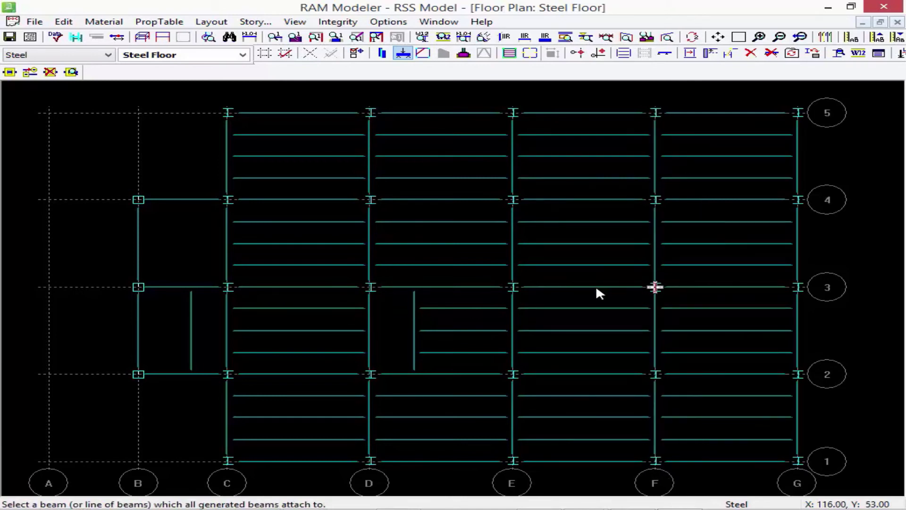
- Generate infill in the B–C bays between grids 3–4 and 2–3
drag(225, 200, 137, 200)
click(191, 245)
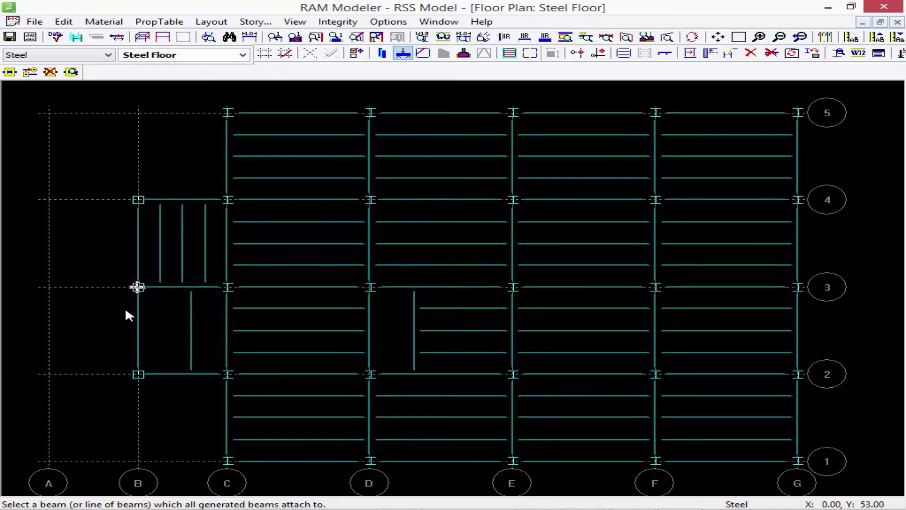
drag(136, 315, 136, 372)
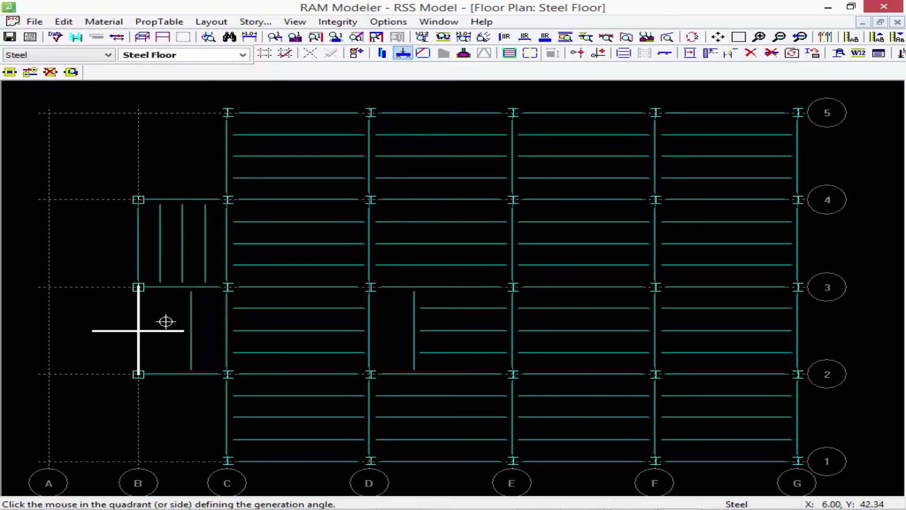
click(165, 322)
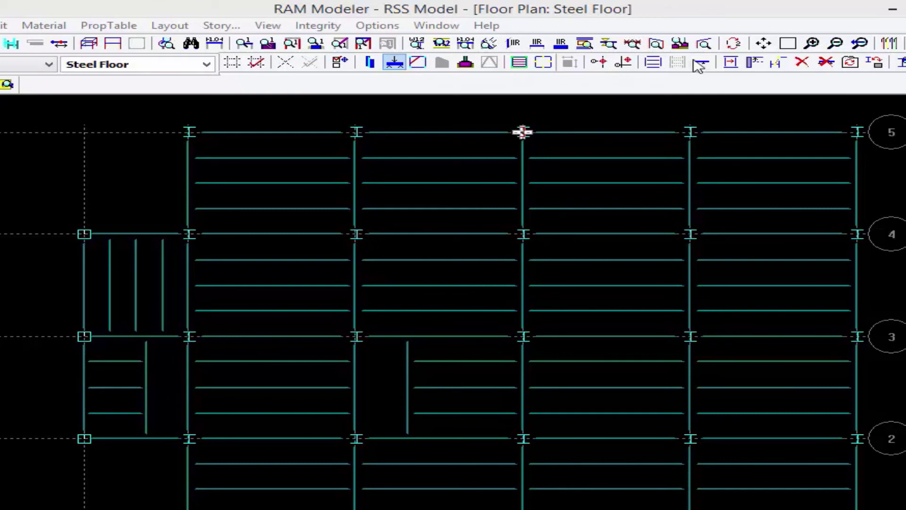
- Set cantilever mode to Stub, 8 ft length, angle relative to the X-axis
click(698, 64)
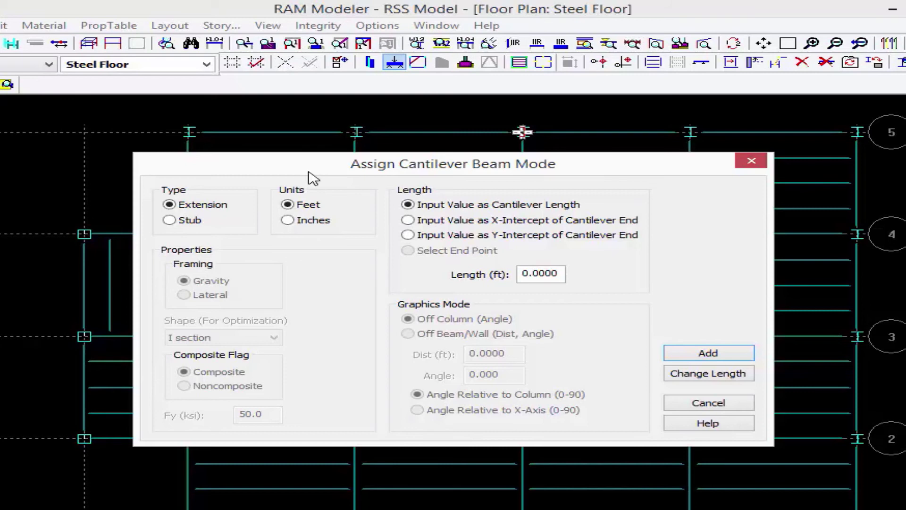
click(173, 219)
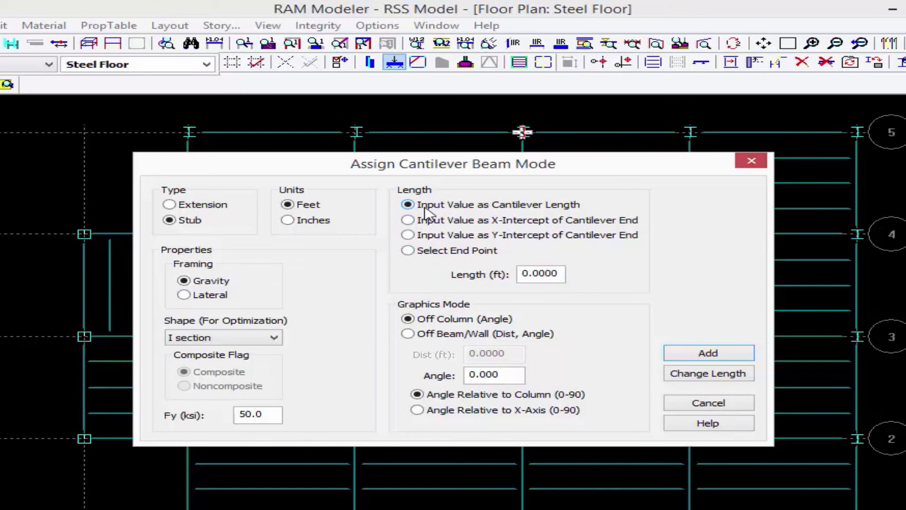
drag(558, 275, 494, 267)
text(8)
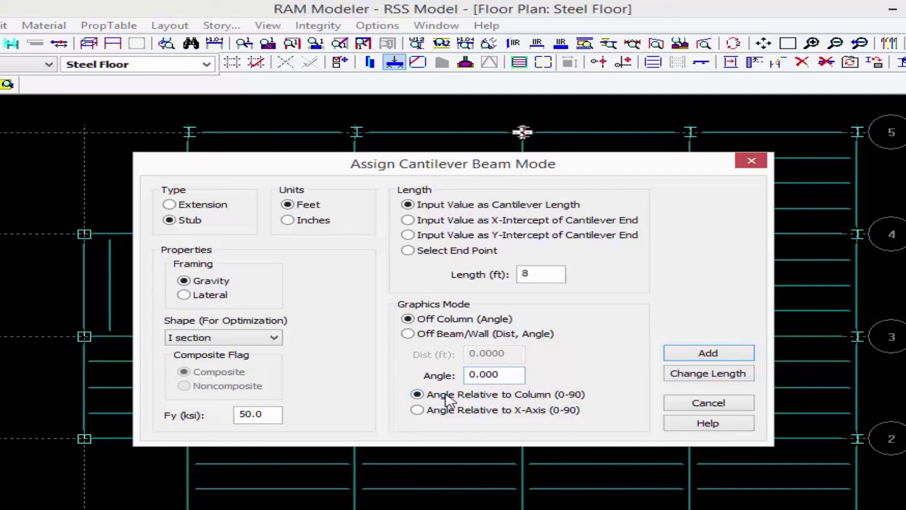
click(440, 412)
click(706, 355)
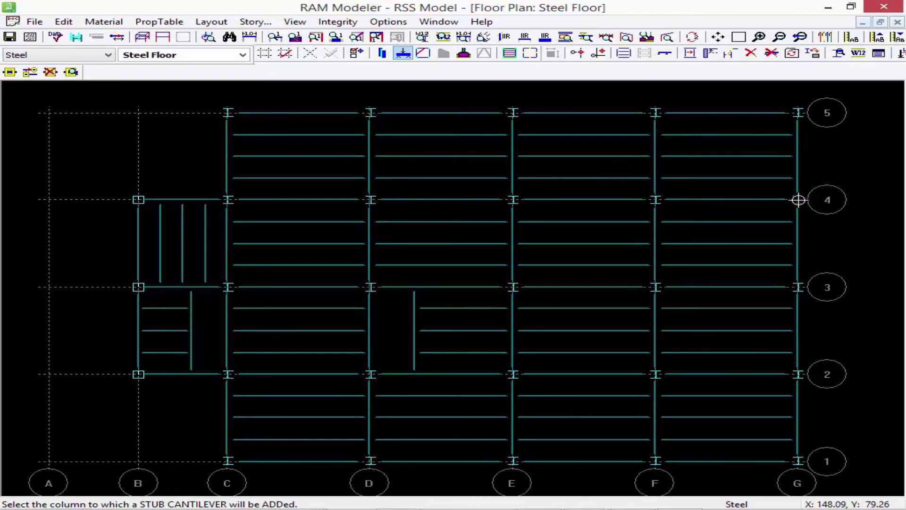
- Place stub cantilevers east of grid G at columns G4, G3 and G2
click(798, 199)
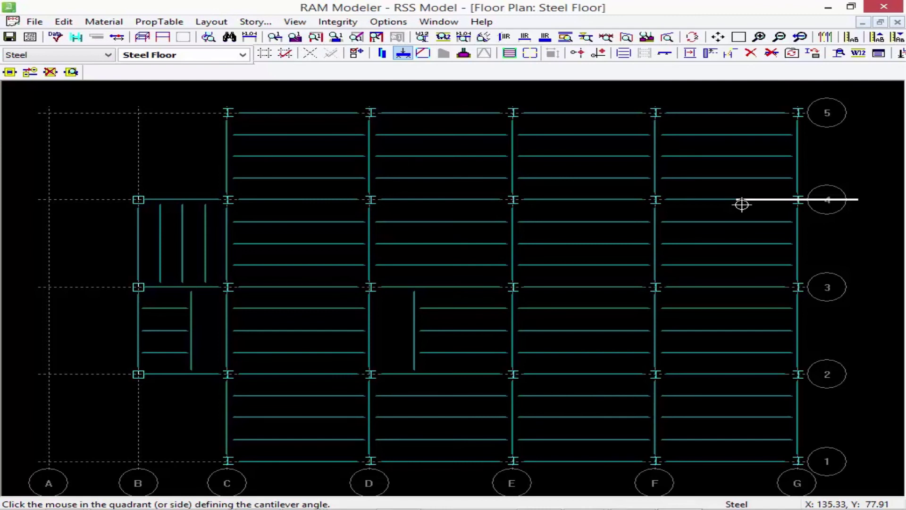
click(836, 199)
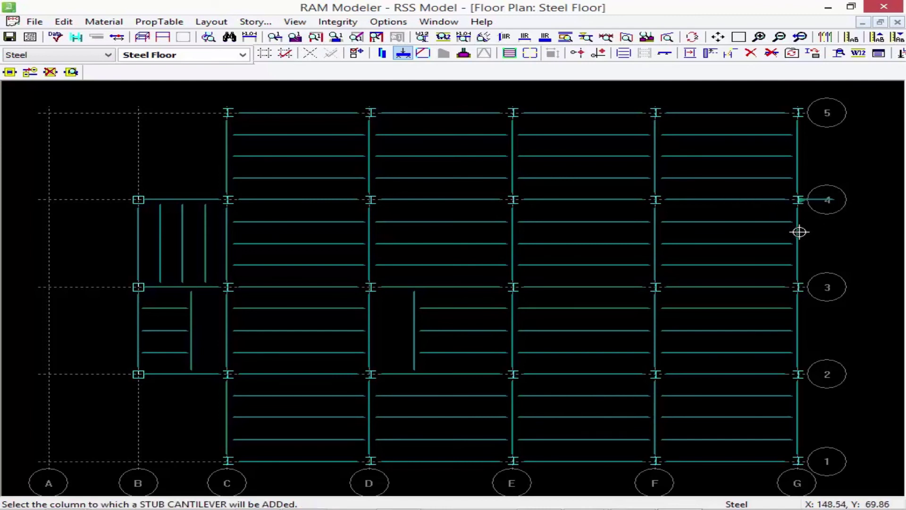
click(798, 286)
click(821, 288)
click(797, 373)
click(830, 373)
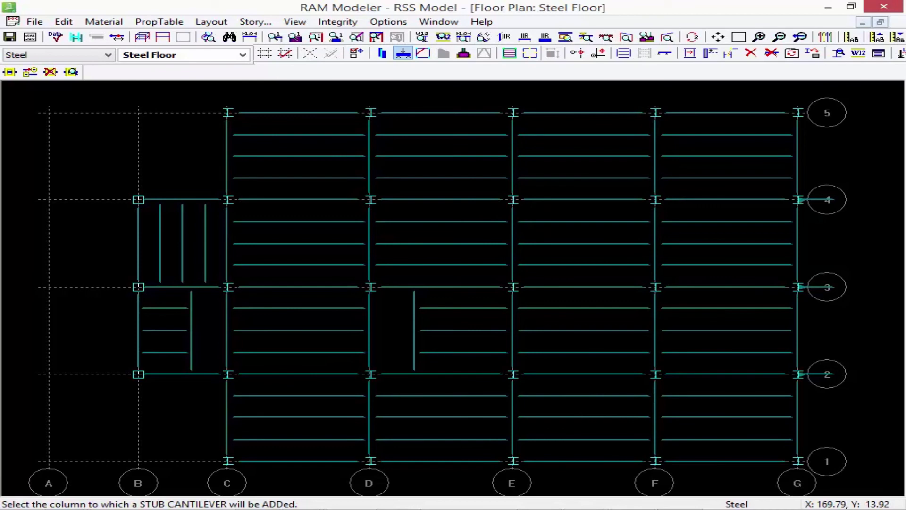
right_click(713, 342)
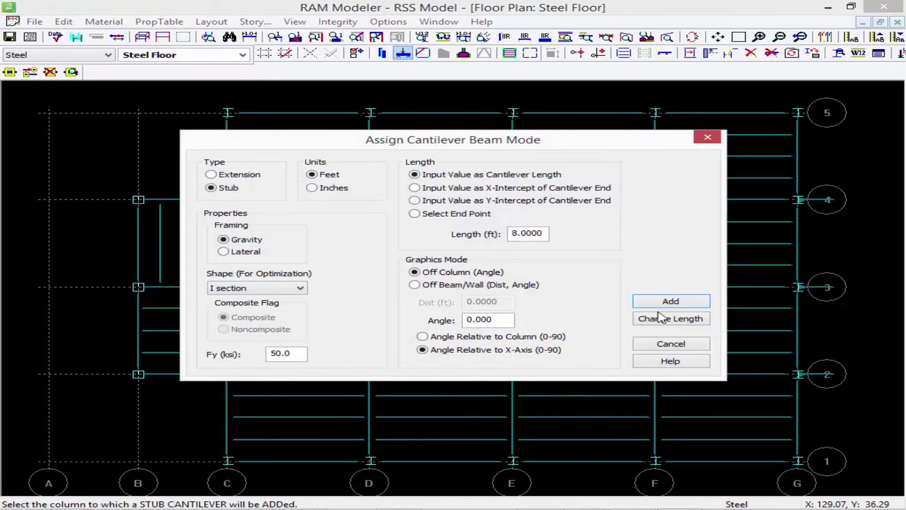
- Switch the cantilever type to Extension, keeping the 8 ft length
click(211, 175)
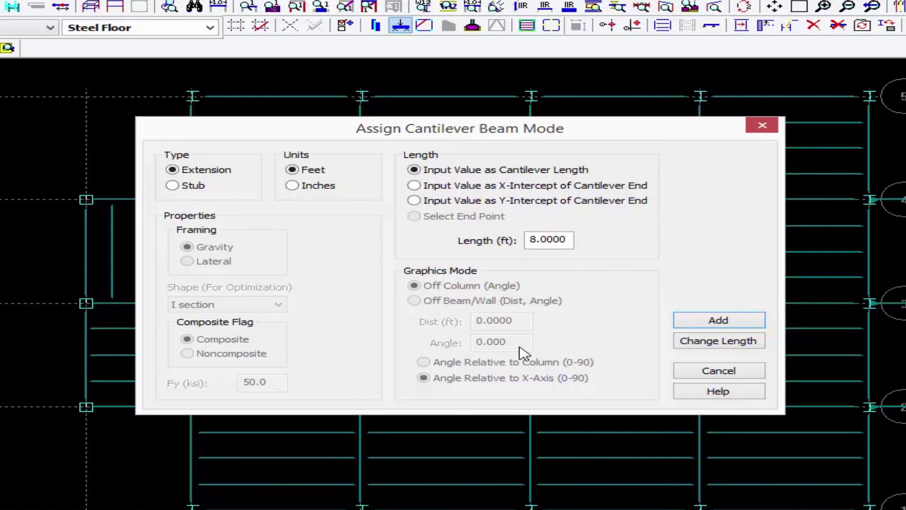
click(686, 326)
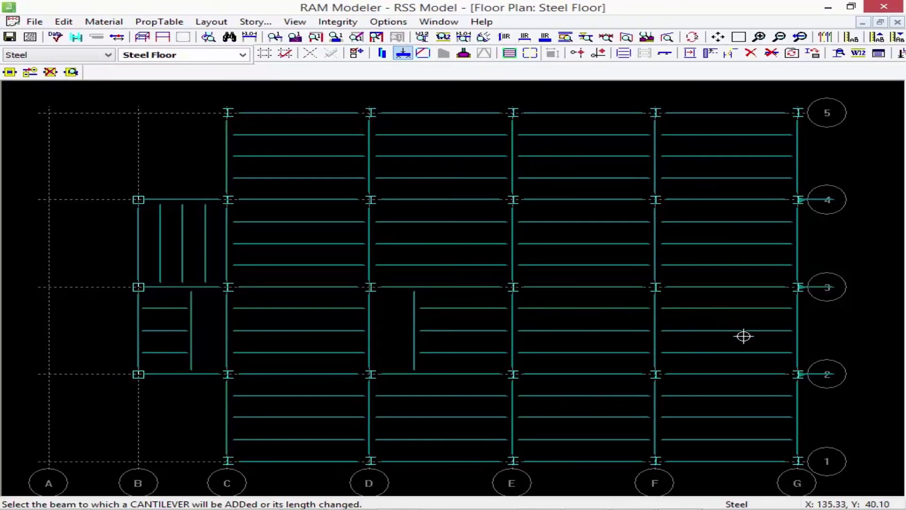
- Extend the three F–G infill beams just above grid 2 as cantilevers past grid G
click(749, 353)
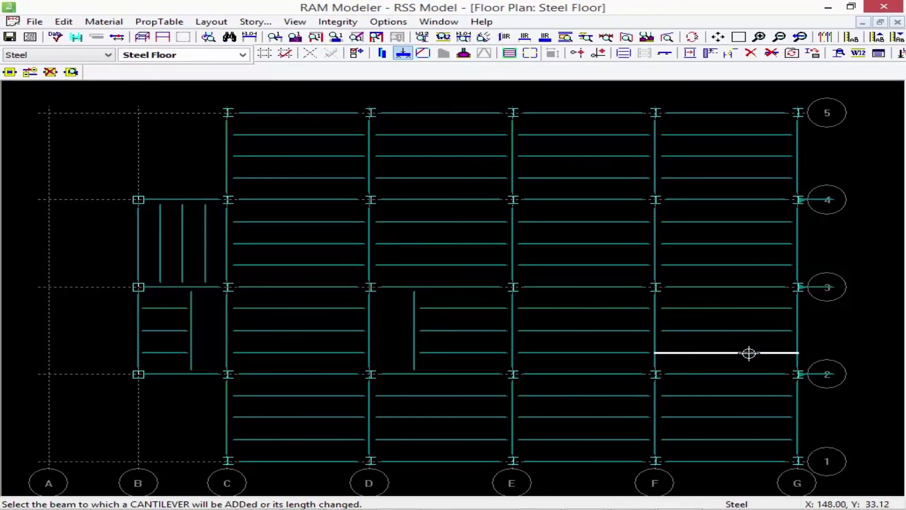
click(749, 353)
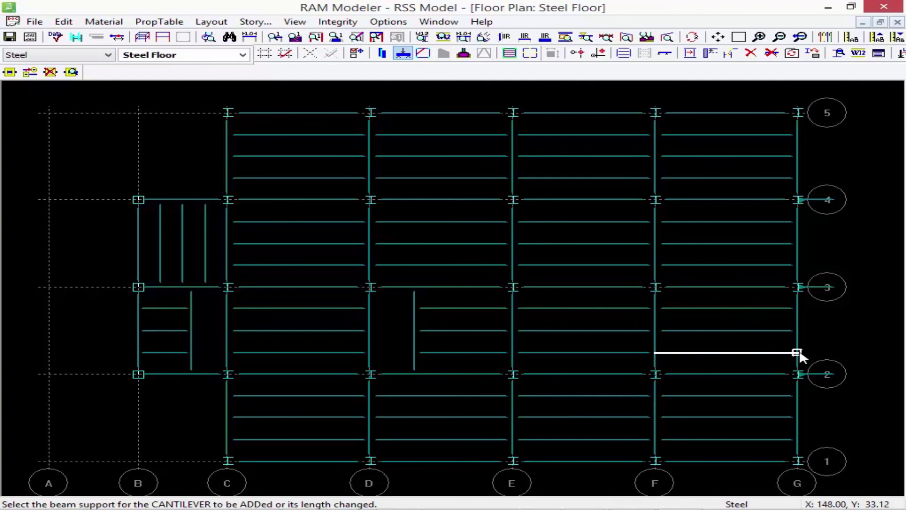
click(798, 353)
click(743, 332)
click(797, 330)
click(744, 309)
click(798, 313)
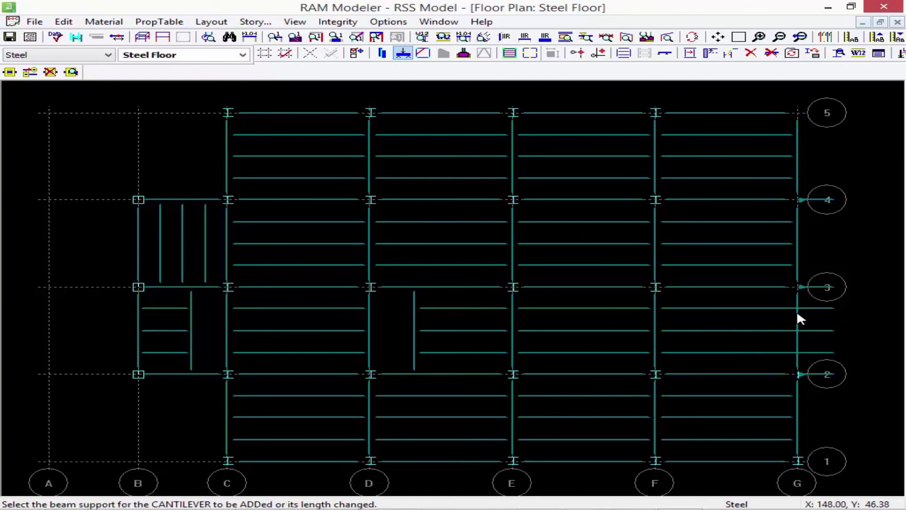
- Extend the three F–G infill beams above grid 3 past grid G, save, and view in 3D
click(746, 265)
click(797, 264)
click(760, 245)
click(820, 242)
click(748, 221)
click(797, 222)
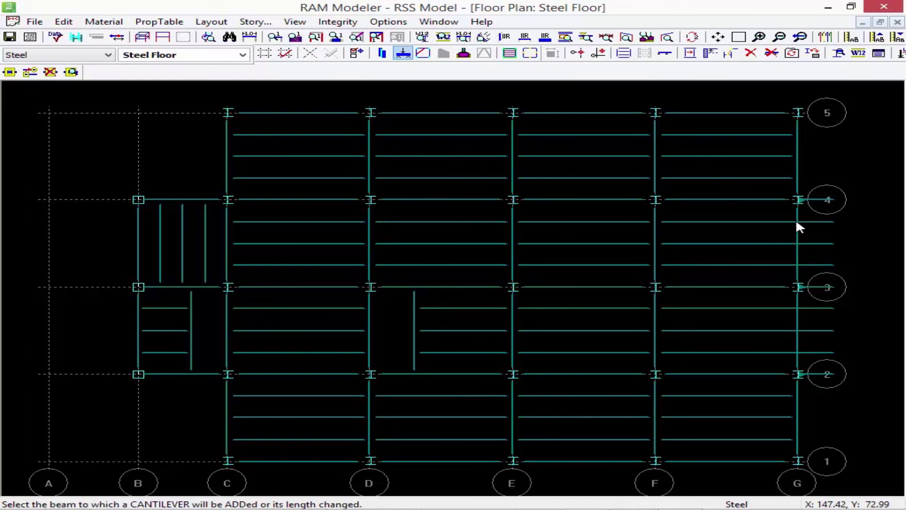
click(9, 37)
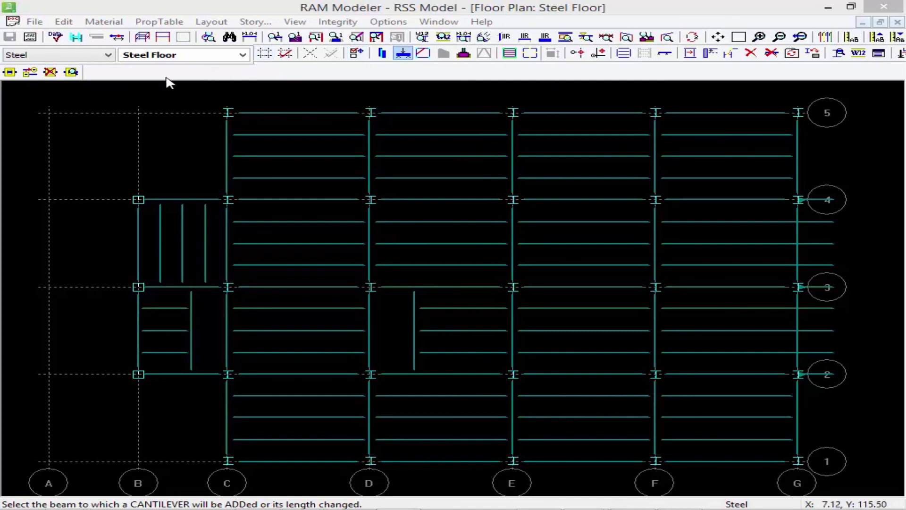
click(142, 37)
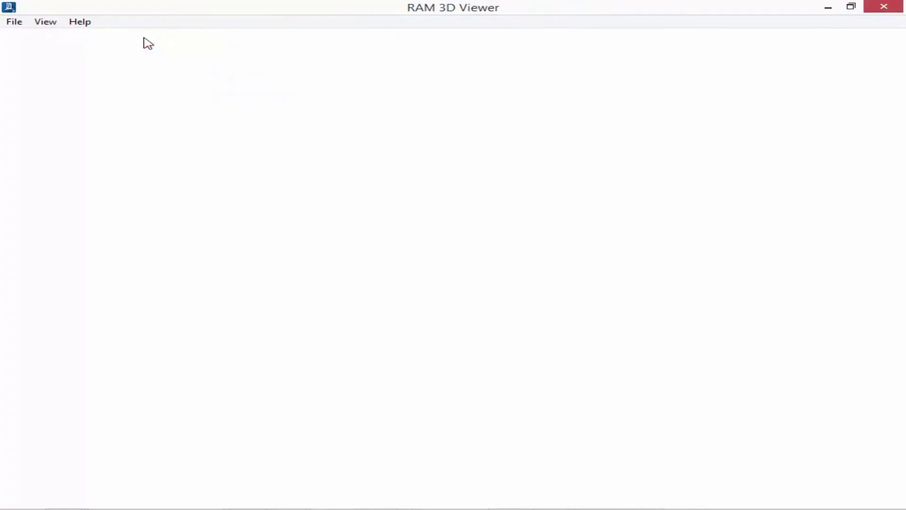